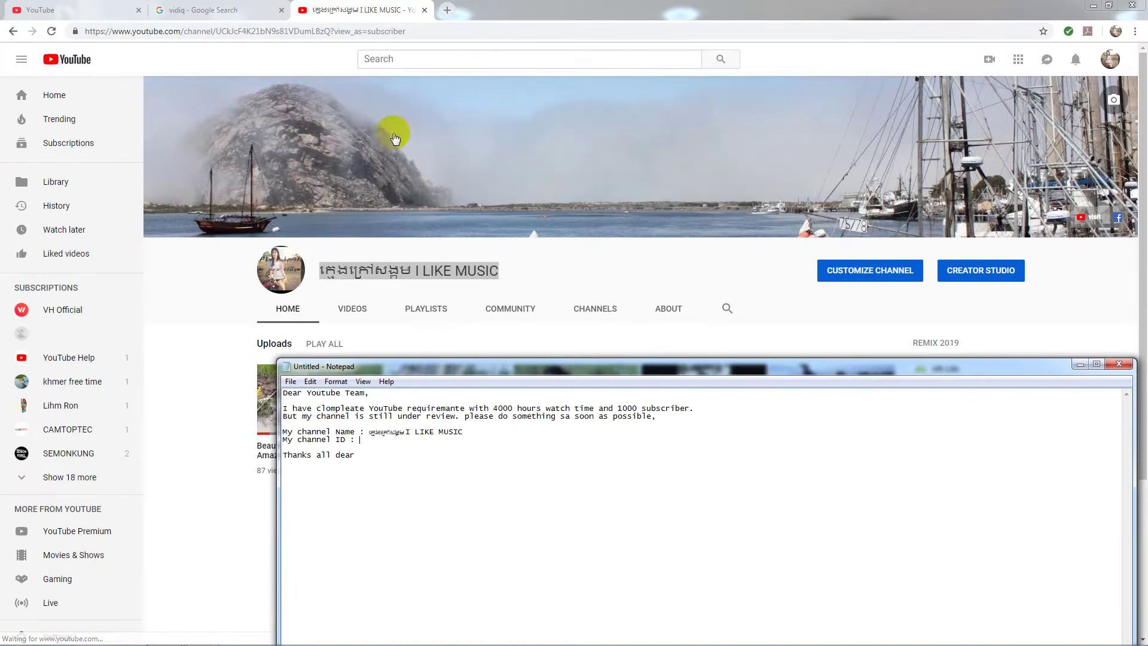
Reload the channel page in the browser, open its list of videos and copy that page's web address
{"action": "left_click", "coordinate": [202, 286]}
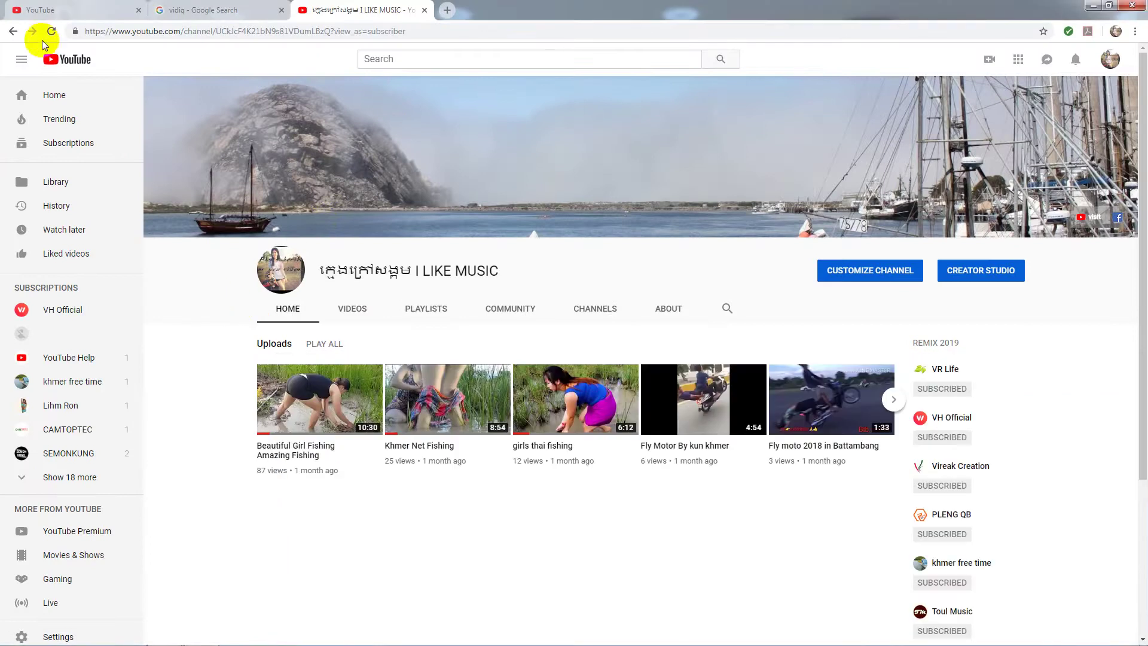
{"action": "left_click", "coordinate": [52, 32]}
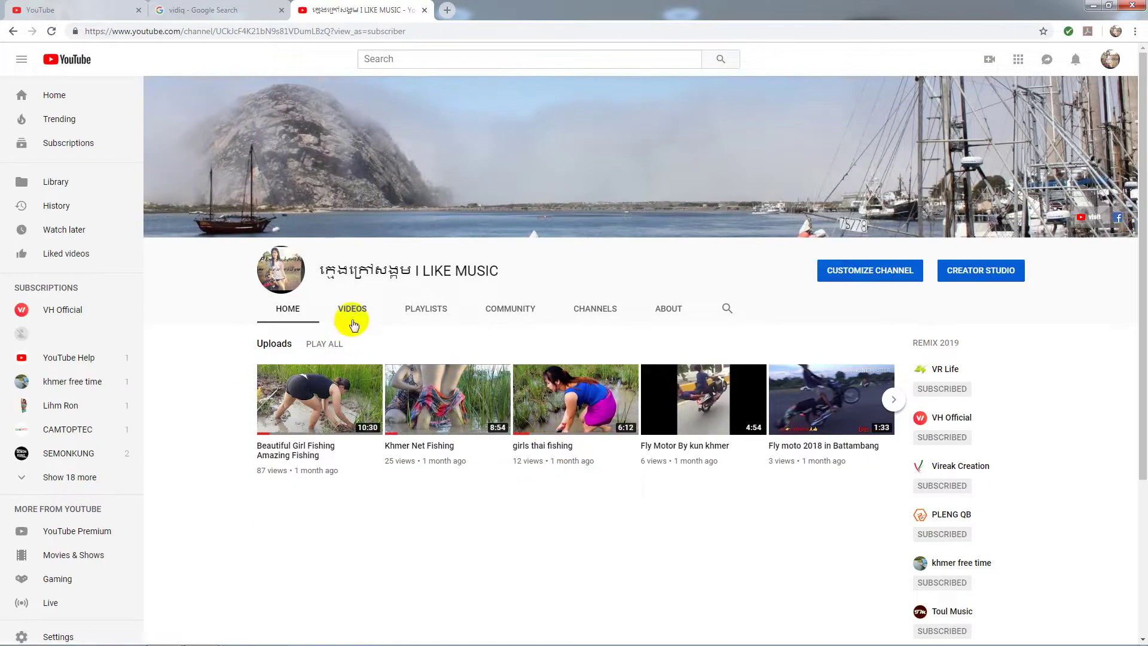
{"action": "left_click", "coordinate": [352, 308]}
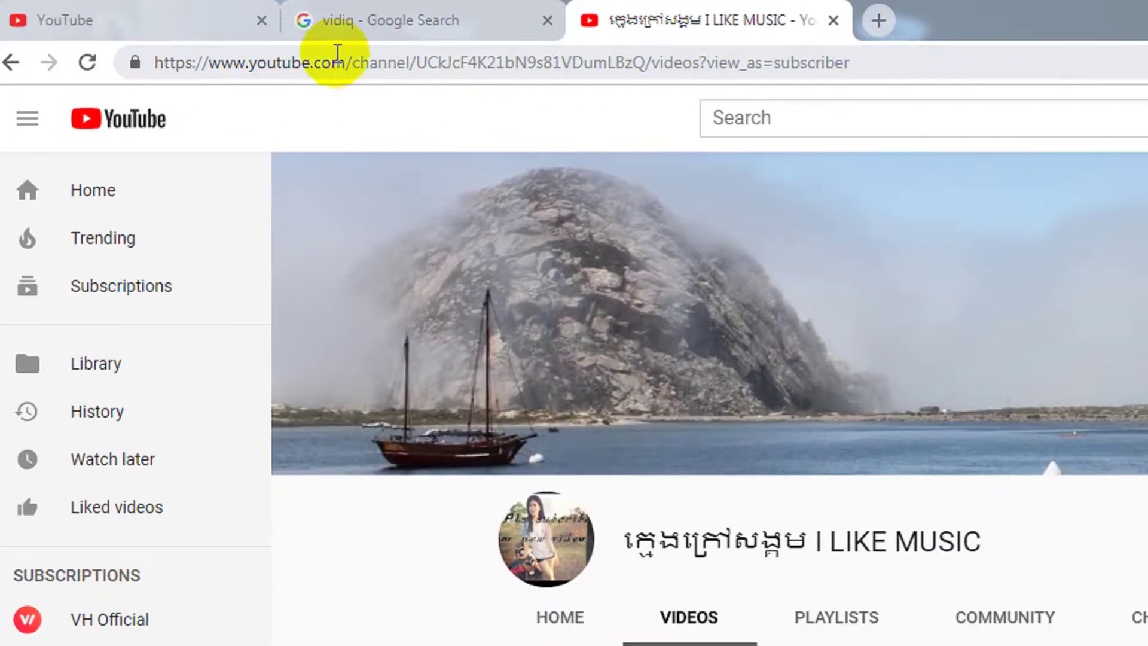
{"action": "left_click", "coordinate": [509, 66]}
{"action": "right_click", "coordinate": [521, 65]}
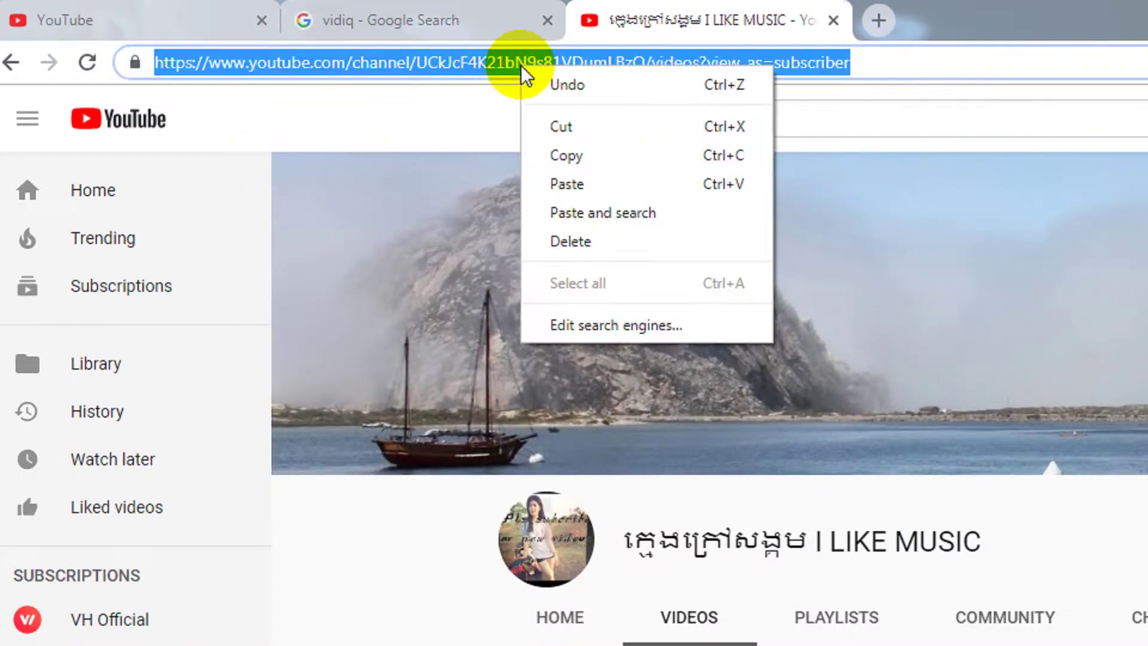
{"action": "left_click", "coordinate": [589, 152]}
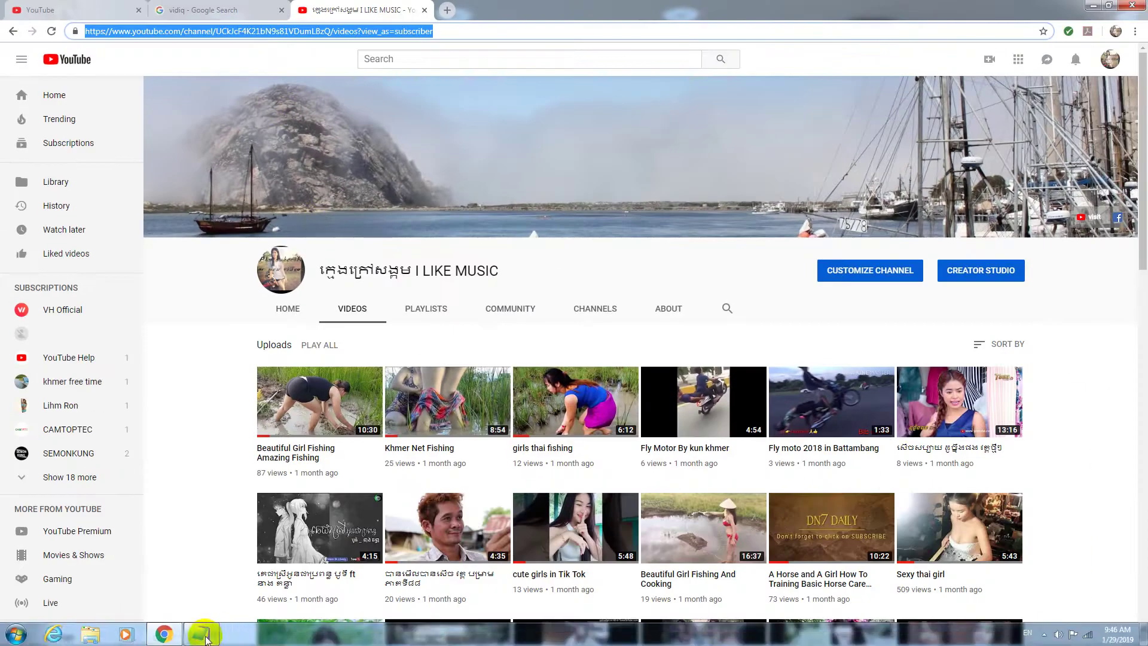
Switch to Notepad and paste the copied channel address after "My channel ID :" in the message
{"action": "left_click", "coordinate": [202, 634]}
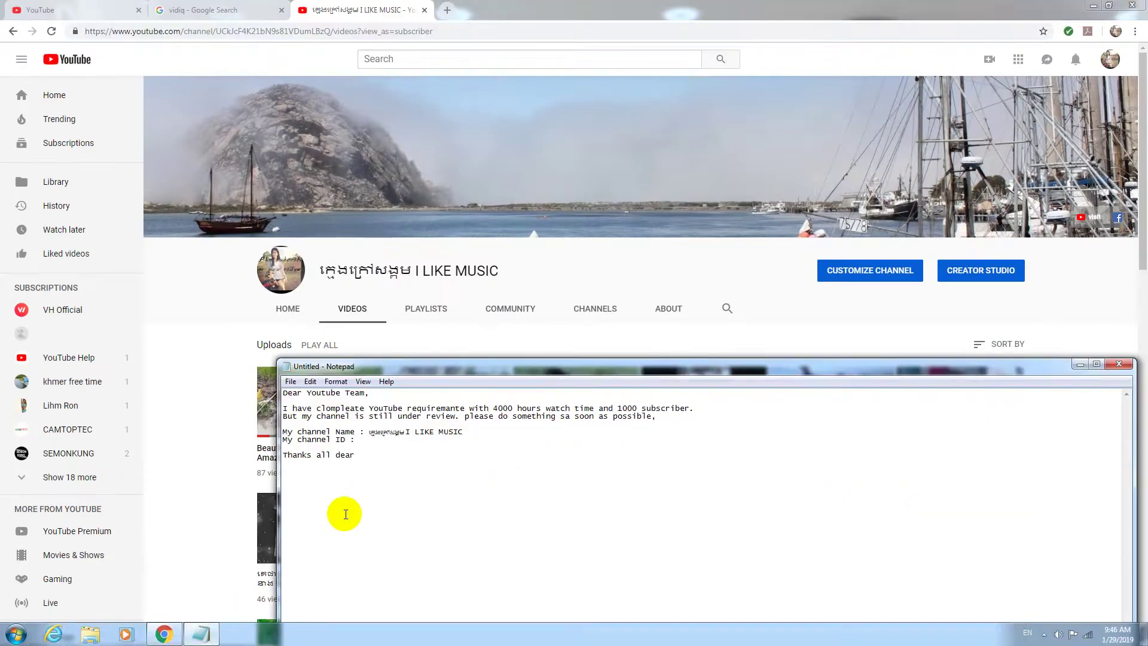
{"action": "left_click", "coordinate": [357, 442]}
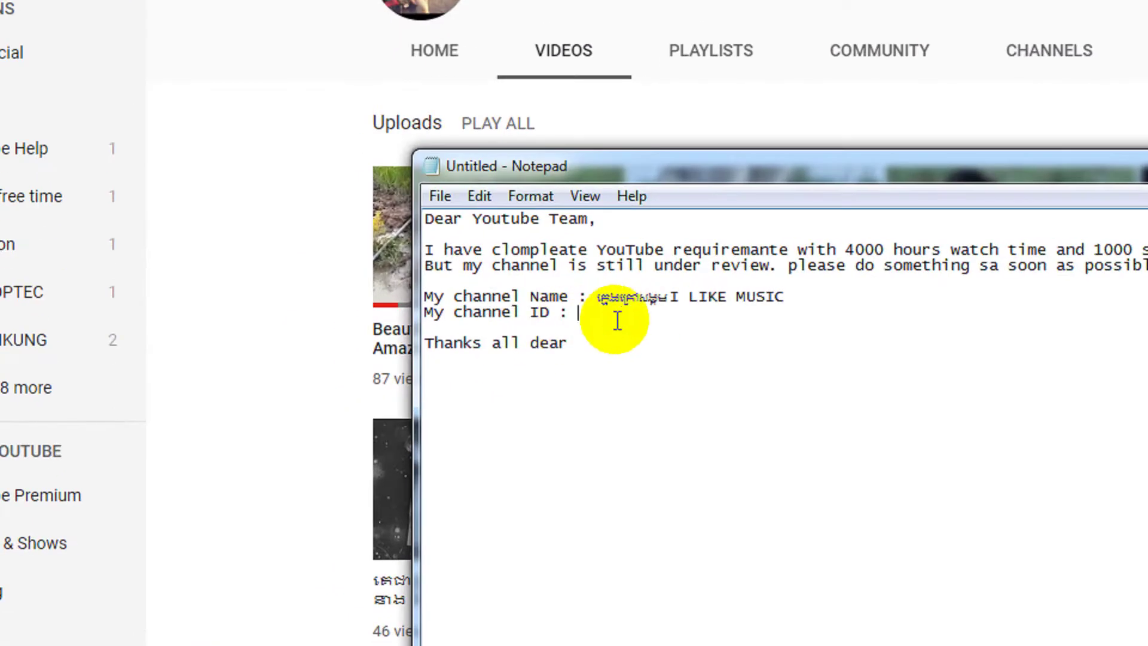
{"action": "right_click", "coordinate": [614, 321]}
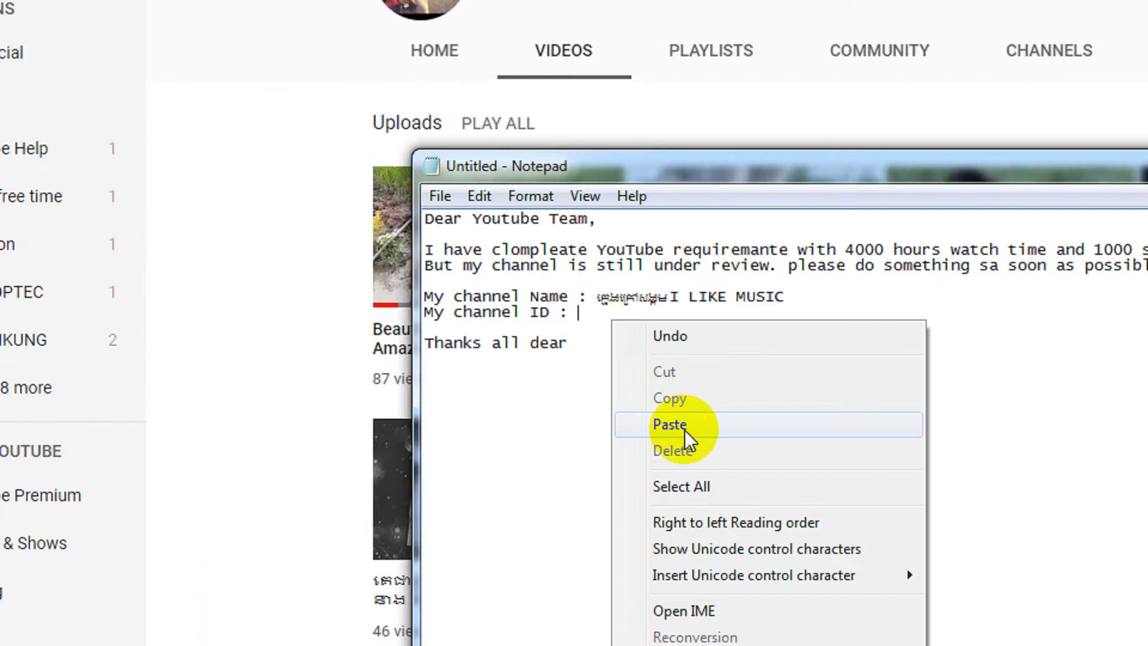
{"action": "left_click", "coordinate": [687, 432]}
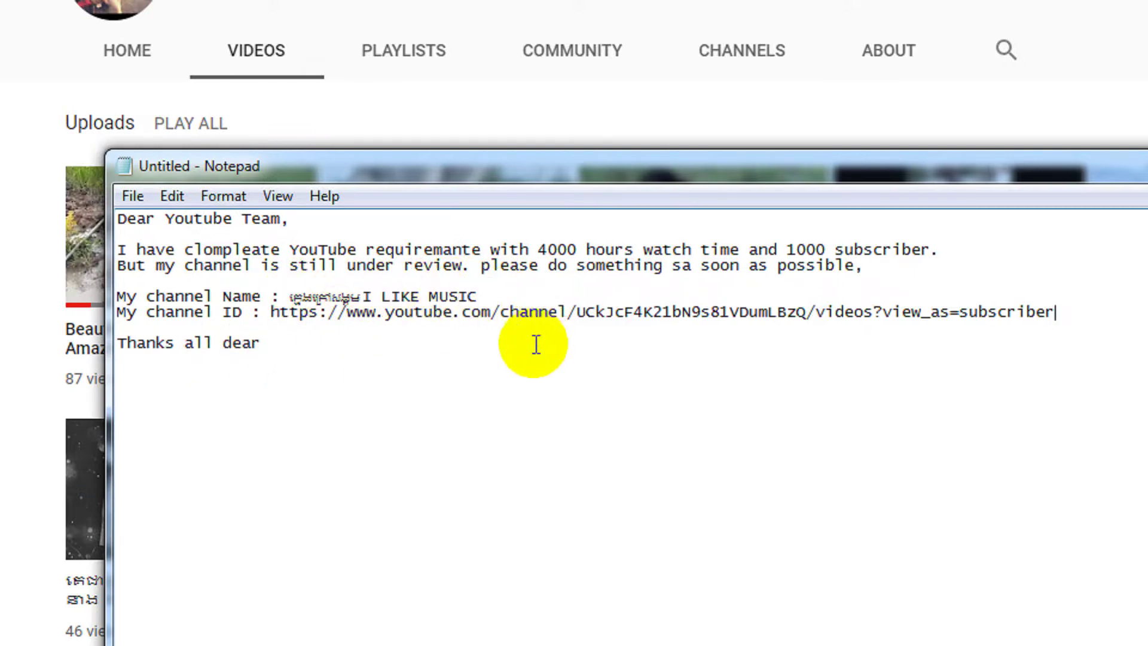
Copy the entire message text, from "Dear Youtube Team," through "Thanks all dear"
{"action": "left_click_drag", "start_coordinate": [268, 346], "coordinate": [134, 214]}
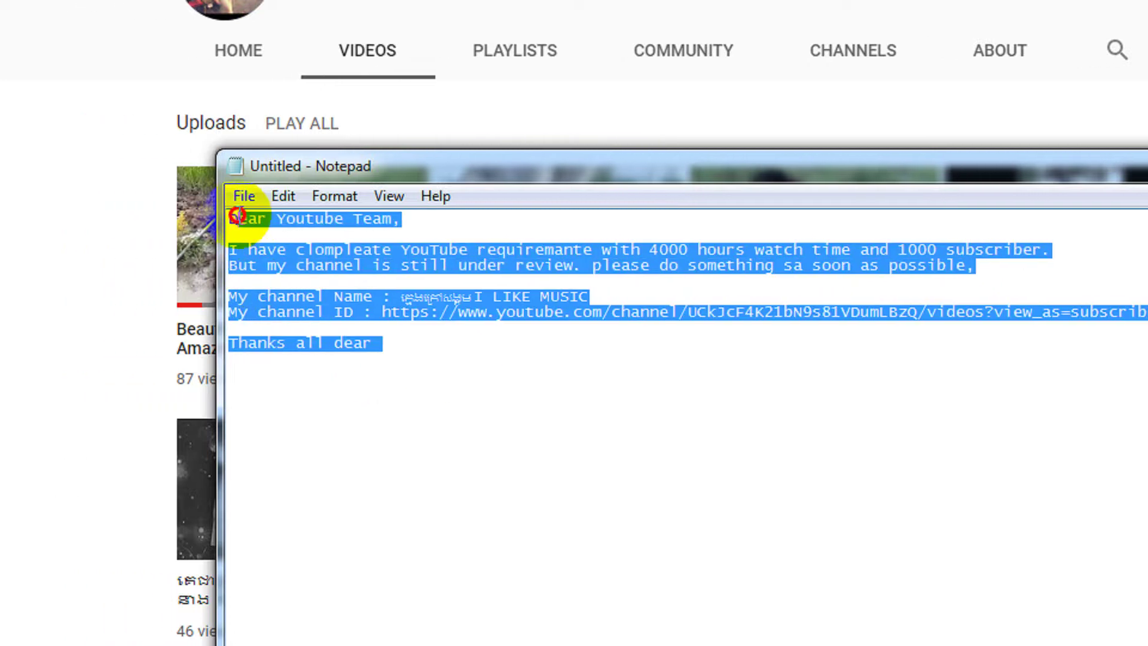
{"action": "left_click_drag", "start_coordinate": [238, 214], "coordinate": [231, 215]}
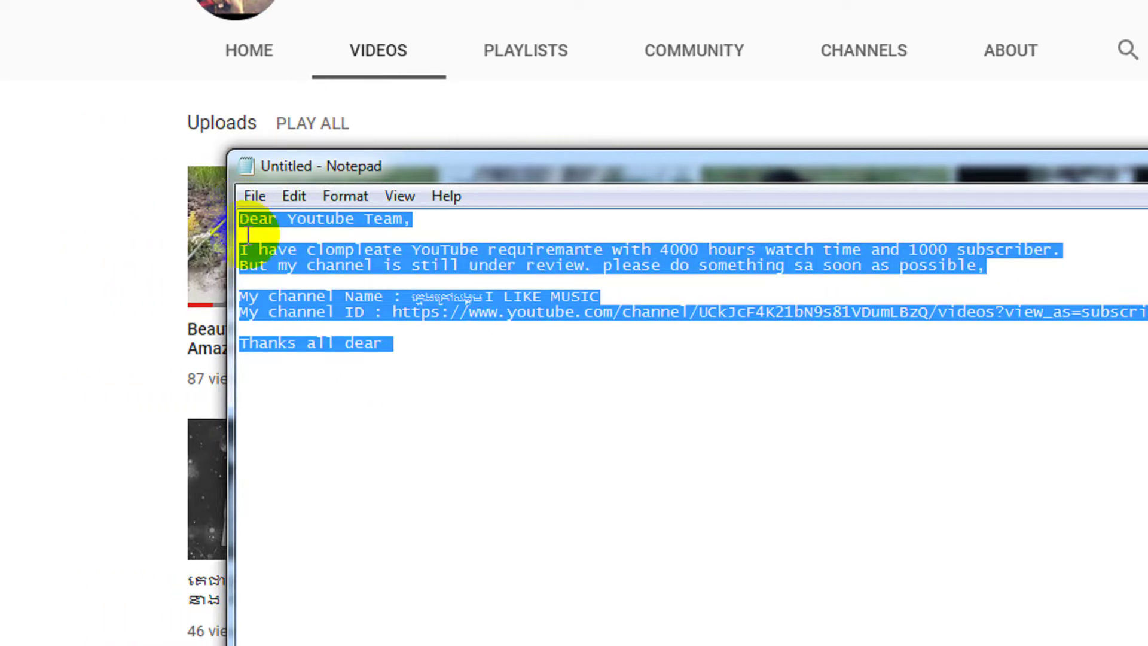
{"action": "right_click", "coordinate": [273, 258]}
{"action": "left_click", "coordinate": [342, 329]}
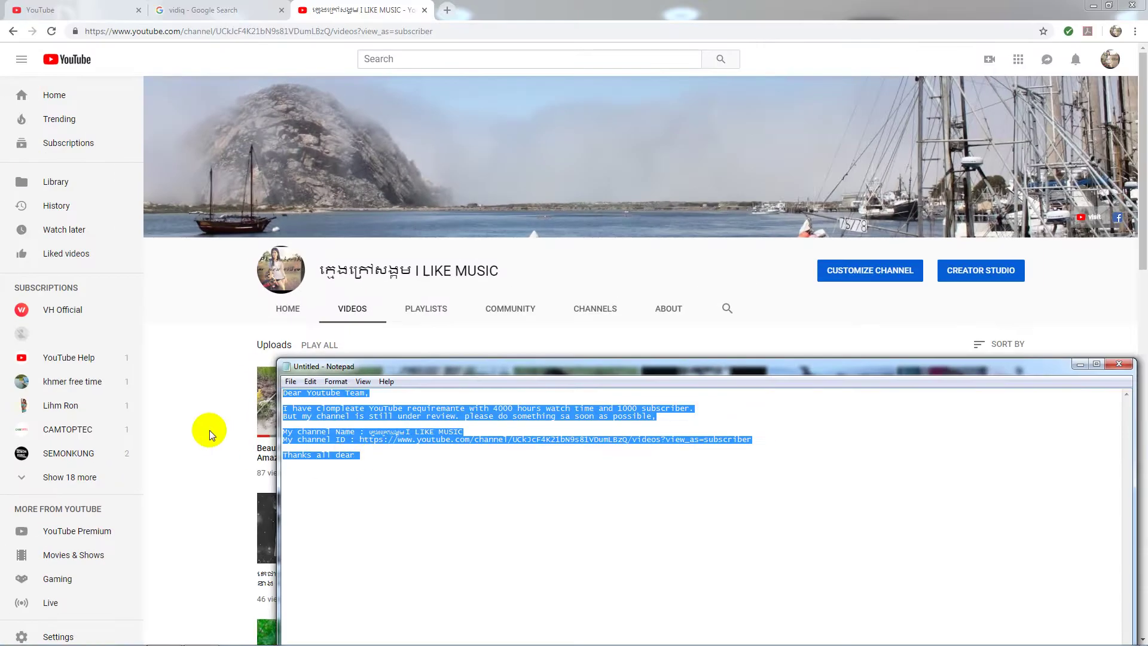
Return to the YouTube monetization page in the browser, paste the copied message into the Send feedback description and check its text
{"action": "left_click", "coordinate": [92, 297]}
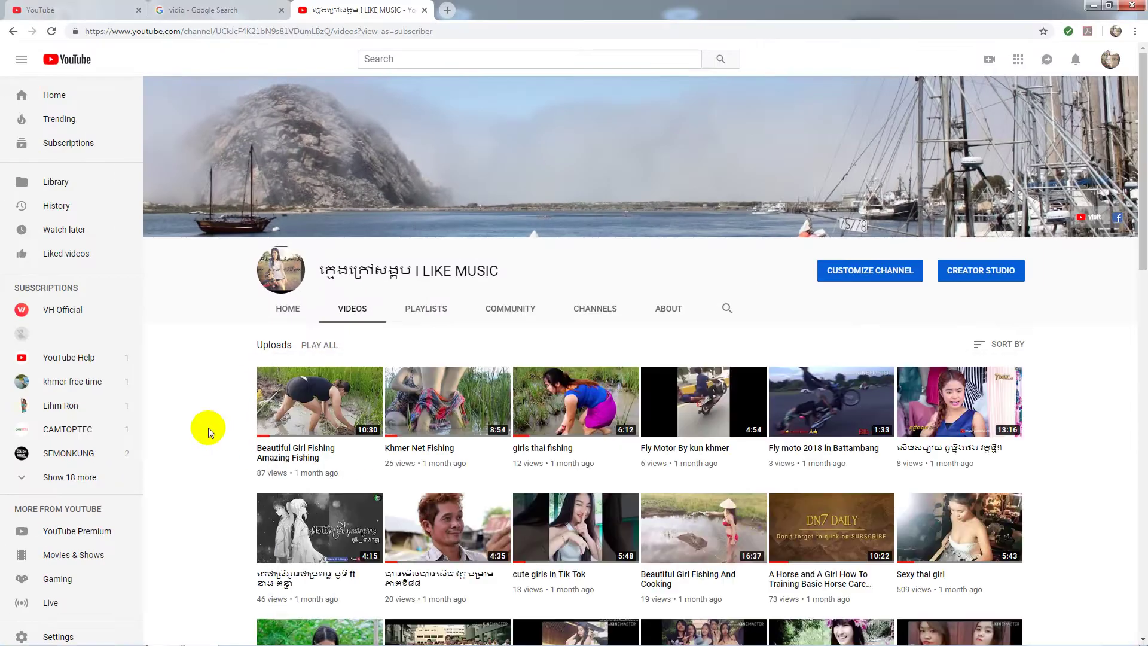
{"action": "left_click", "coordinate": [60, 9]}
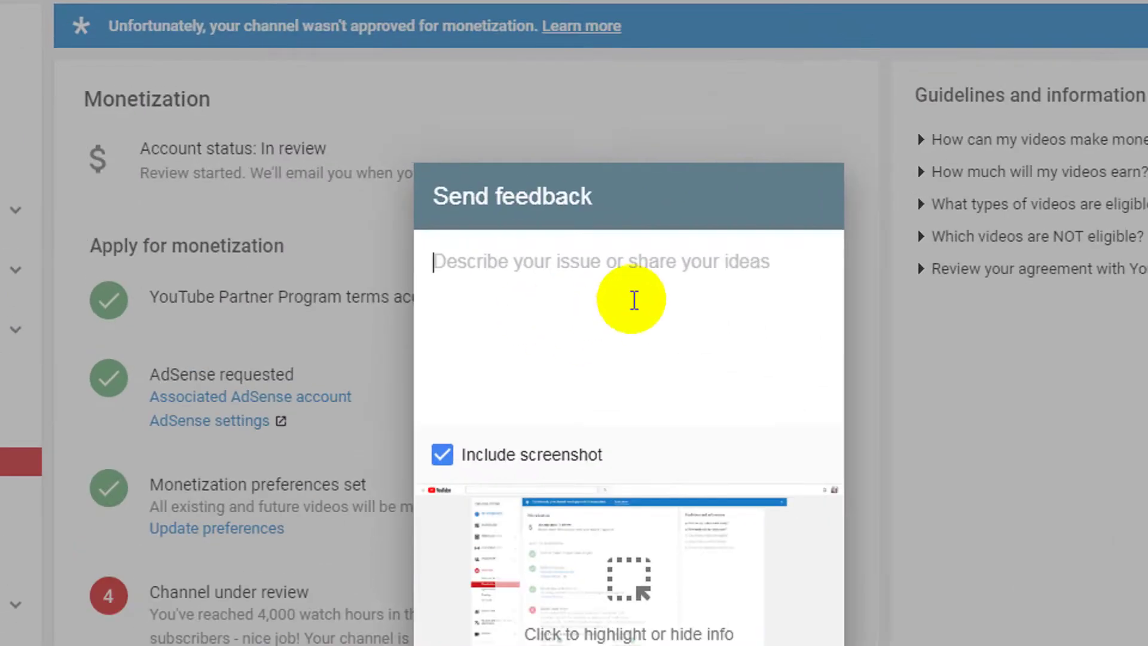
{"action": "left_click", "coordinate": [542, 292]}
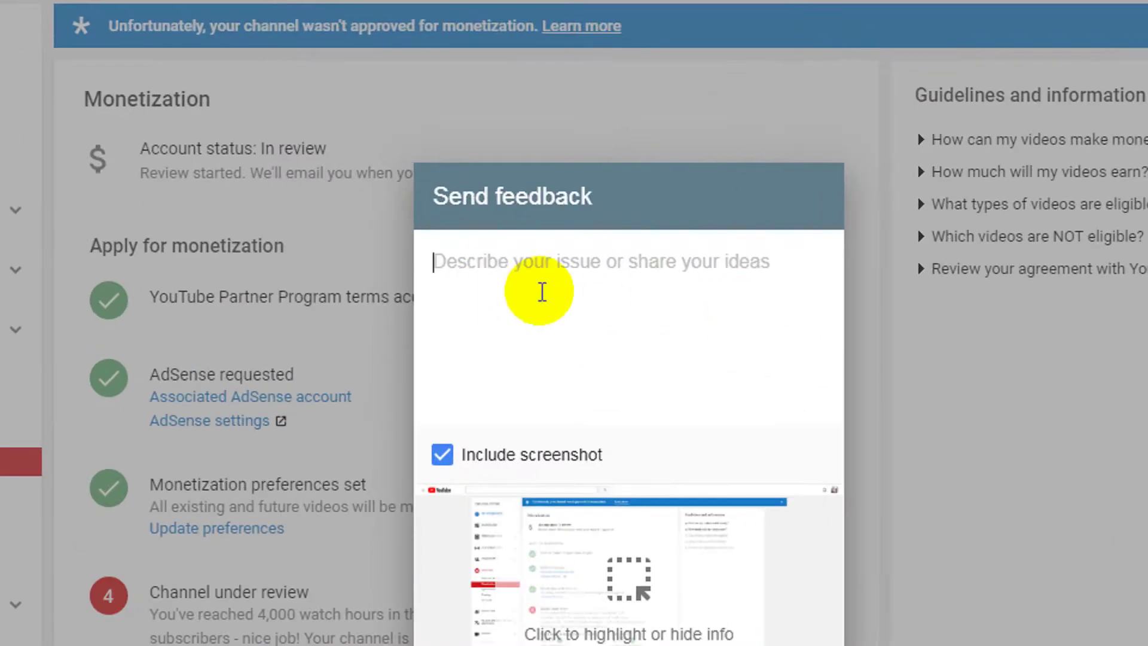
{"action": "right_click", "coordinate": [542, 292]}
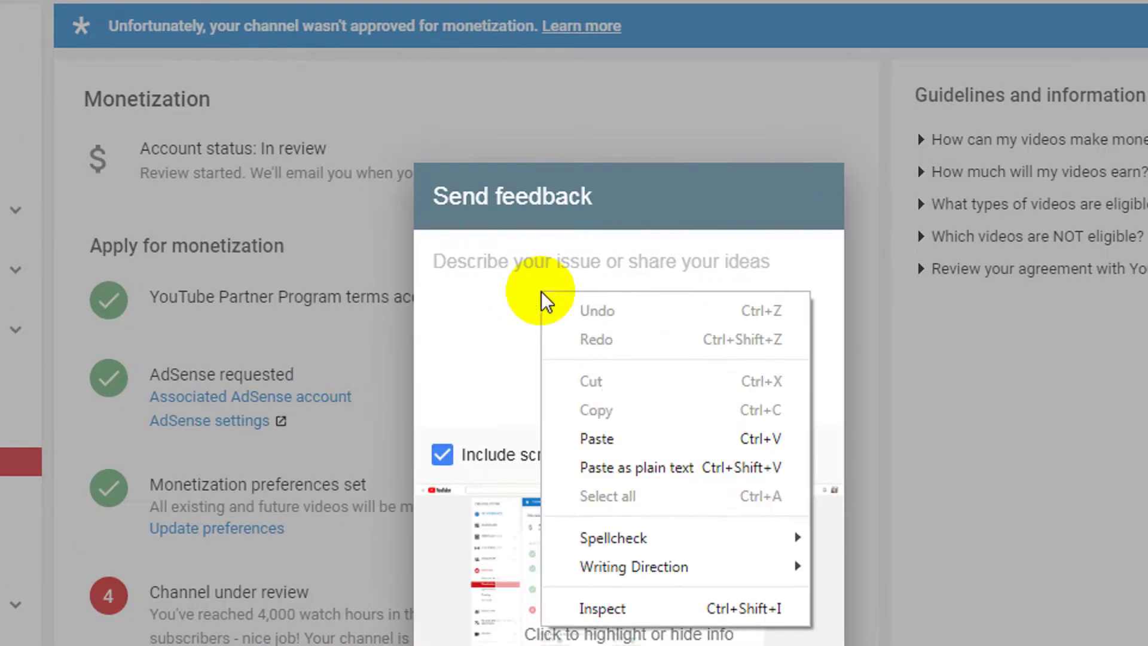
{"action": "left_click", "coordinate": [623, 436]}
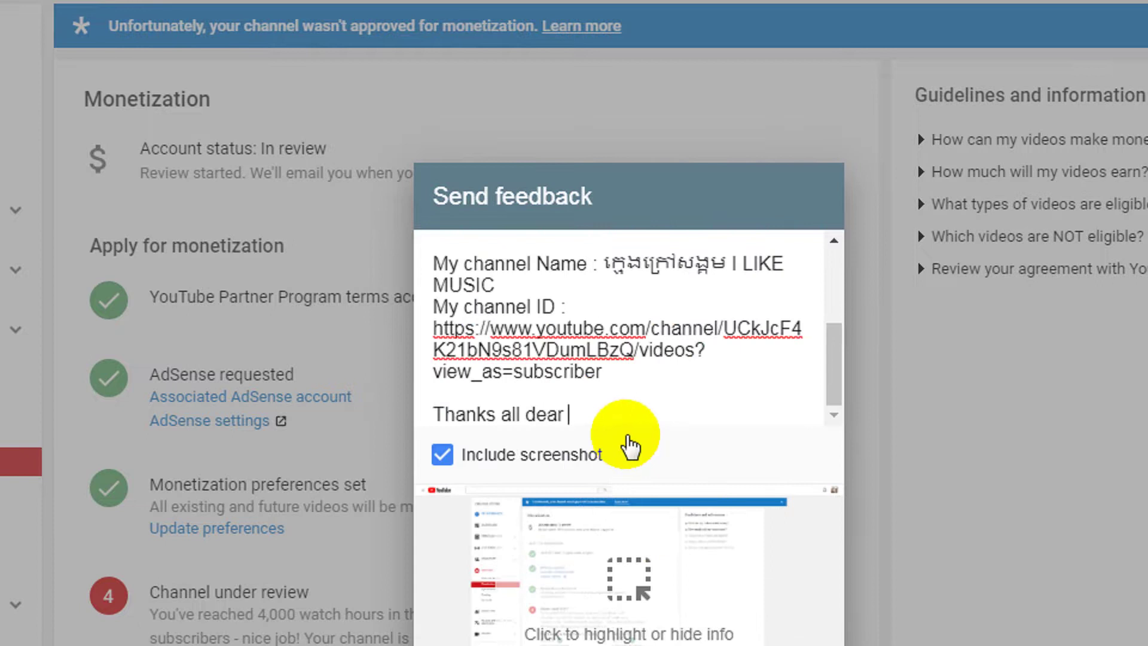
{"action": "left_click_drag", "start_coordinate": [833, 386], "coordinate": [835, 296]}
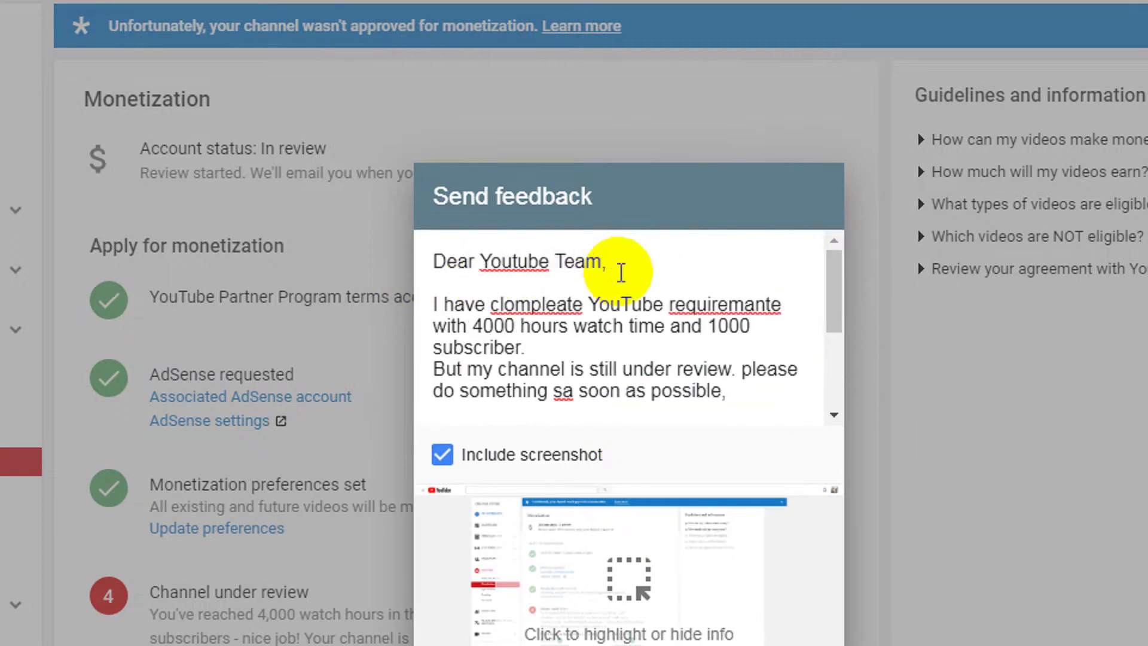
{"action": "scroll", "coordinate": [662, 303], "scroll_direction": "down", "scroll_amount": 2}
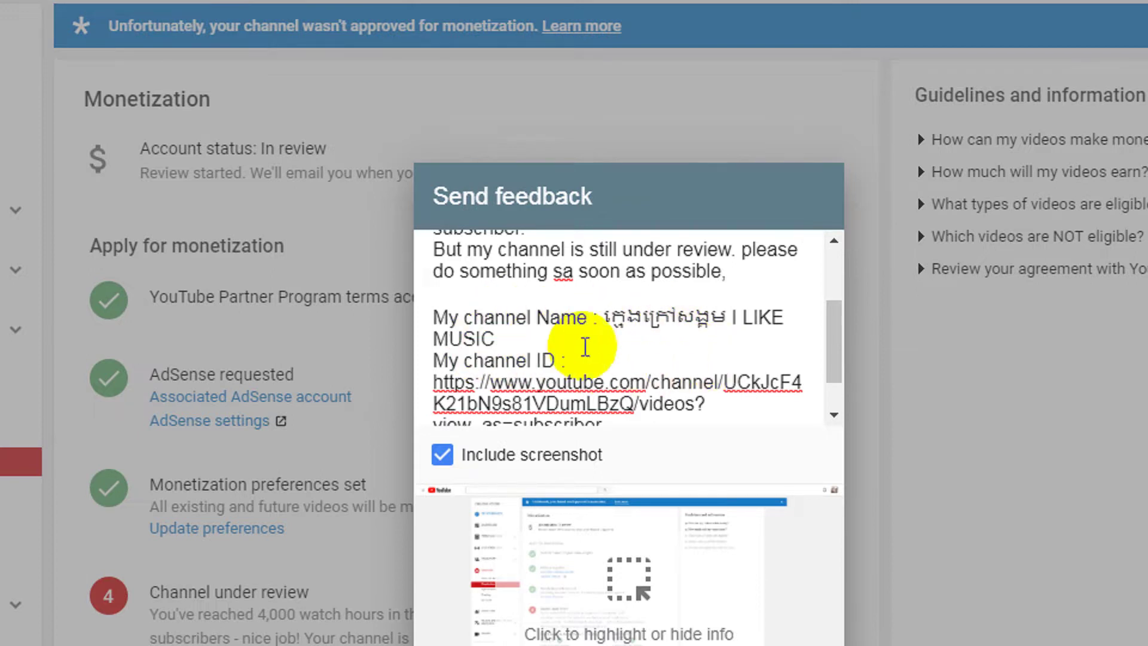
{"action": "scroll", "coordinate": [717, 380], "scroll_direction": "down", "scroll_amount": 1}
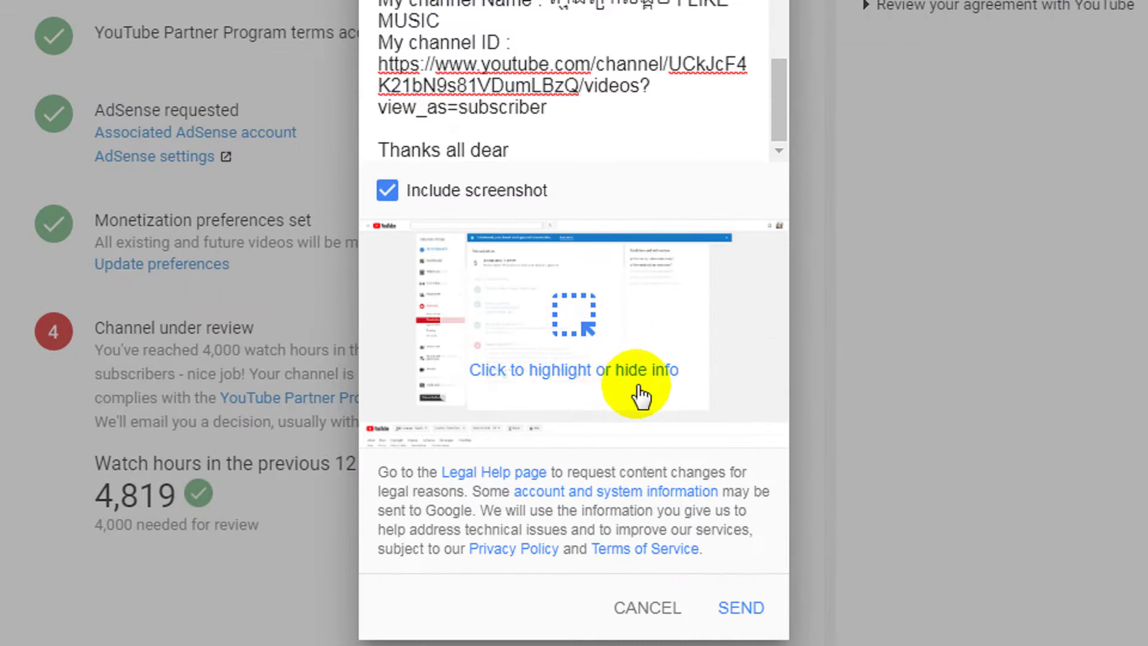
Open the feedback screenshot for markup and highlight the Monetization block with the account status in yellow
{"action": "left_click", "coordinate": [578, 317]}
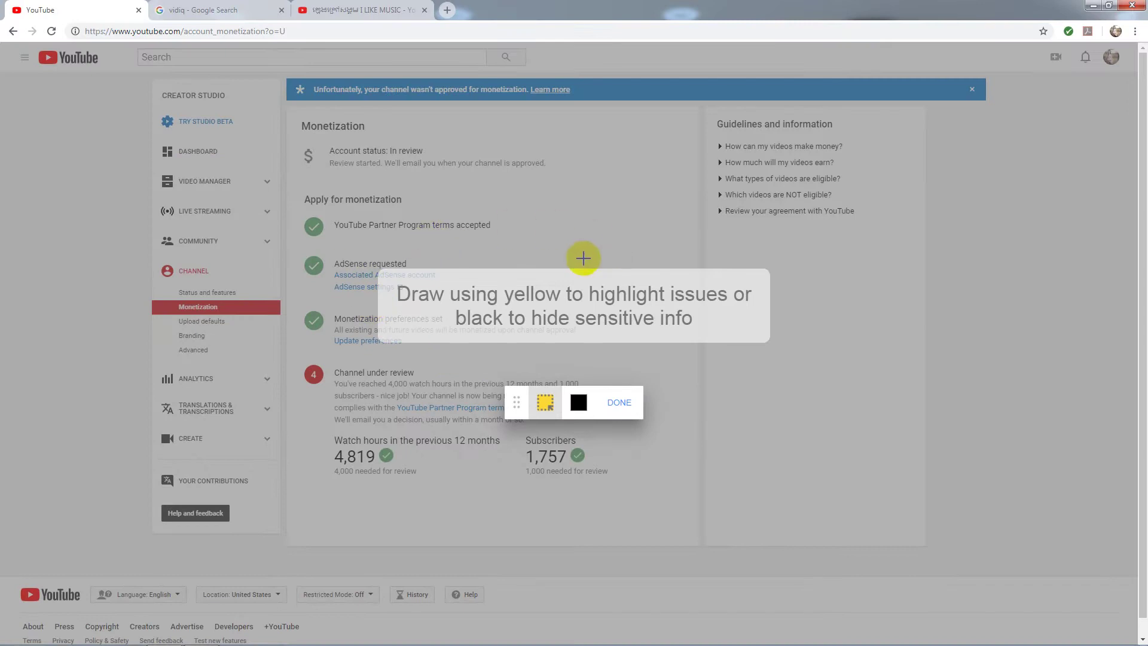
{"action": "left_click_drag", "start_coordinate": [330, 251], "coordinate": [623, 273]}
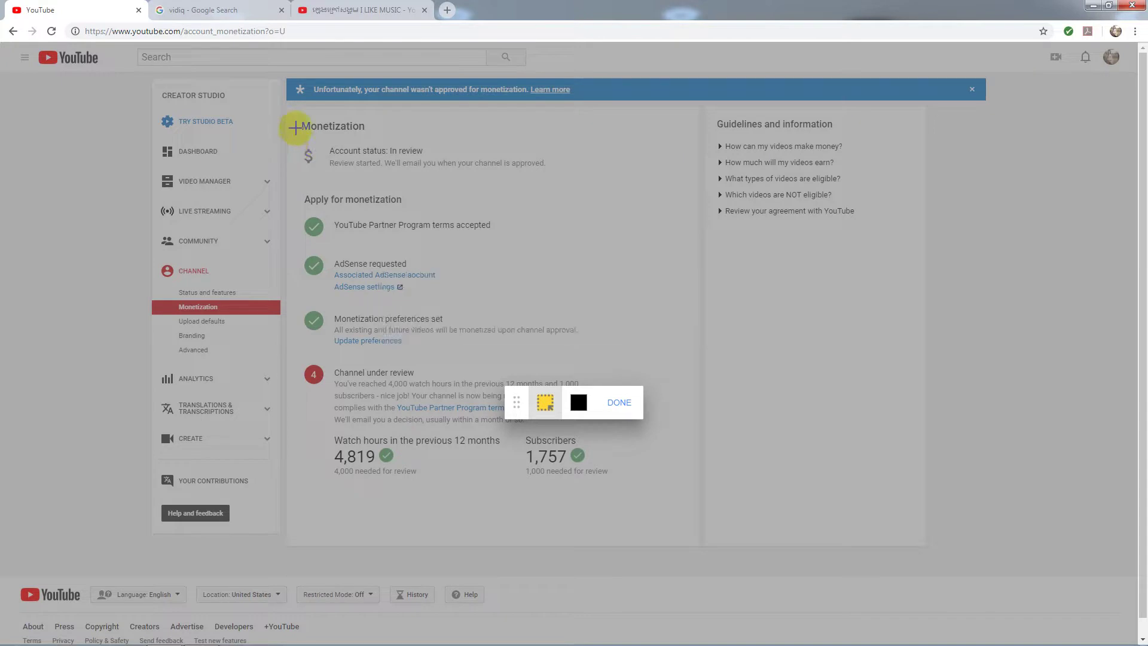
{"action": "left_click_drag", "start_coordinate": [294, 117], "coordinate": [693, 186]}
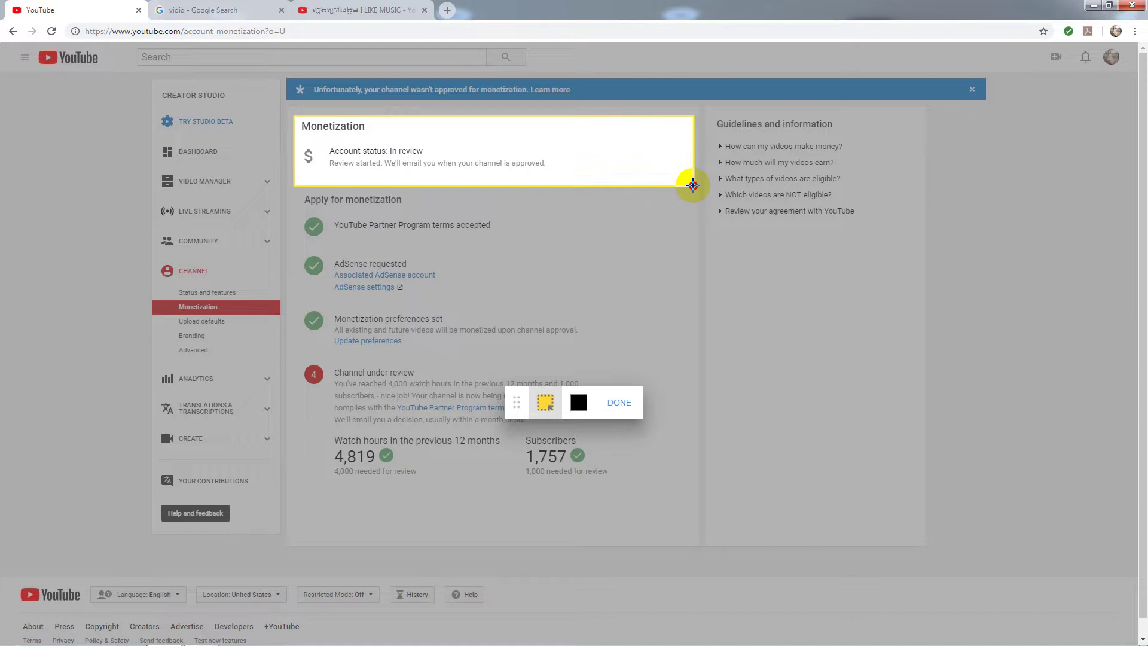
{"action": "right_click", "coordinate": [692, 185]}
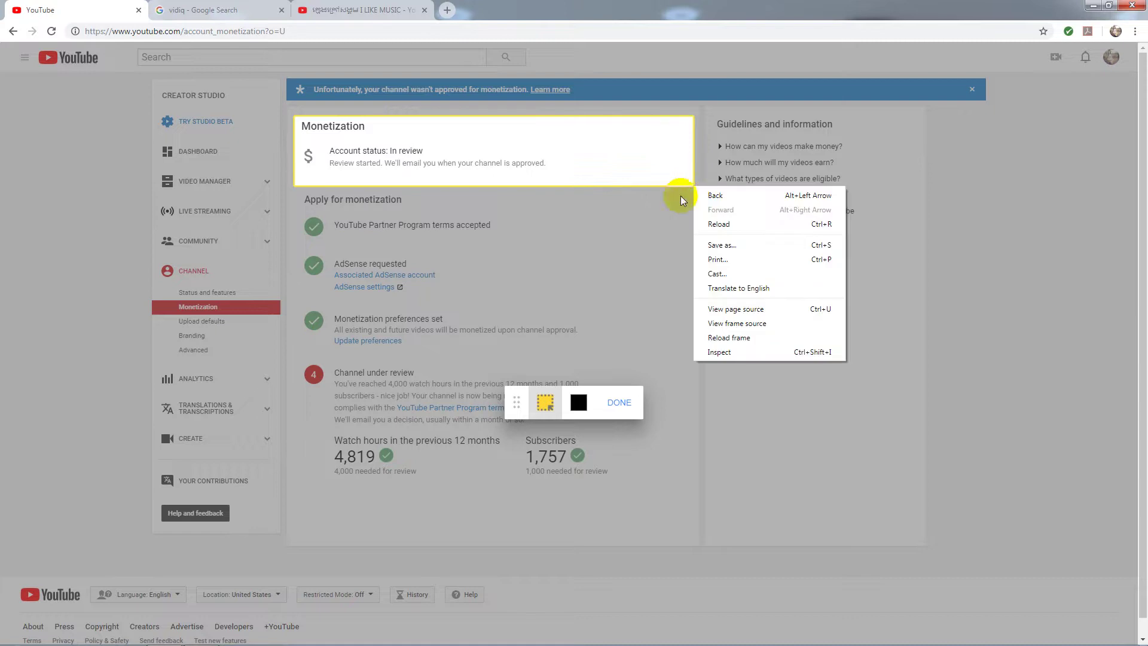
{"action": "left_click", "coordinate": [359, 246]}
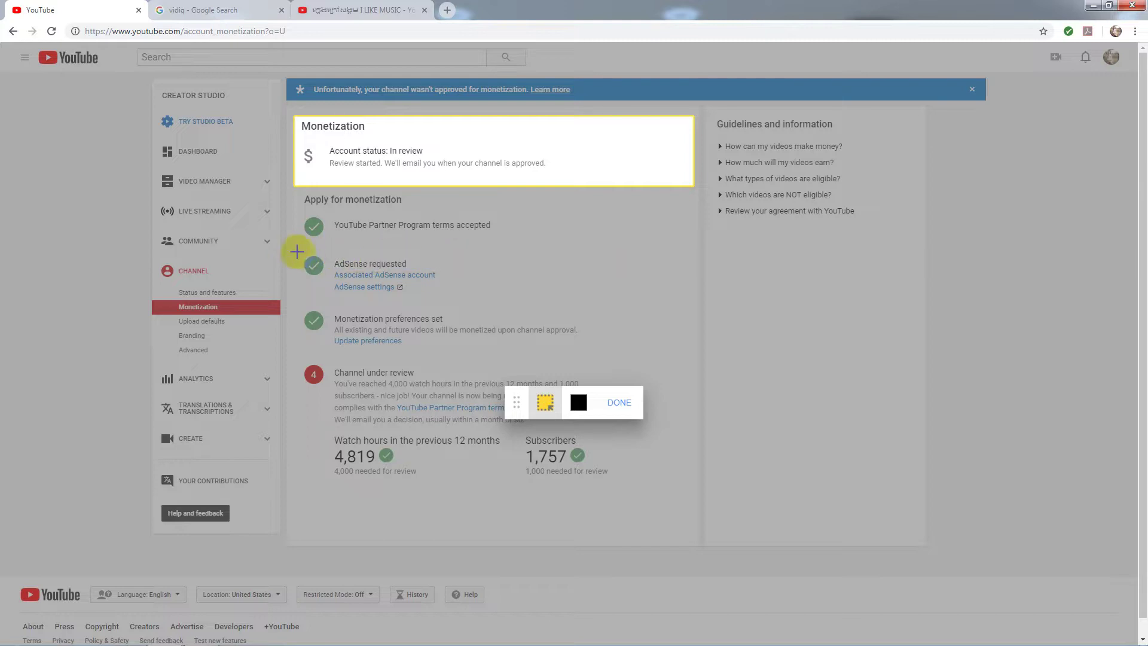
Highlight the AdSense requested block, the Channel under review block and the Monetization sidebar entry in yellow
{"action": "left_click_drag", "start_coordinate": [290, 249], "coordinate": [690, 300]}
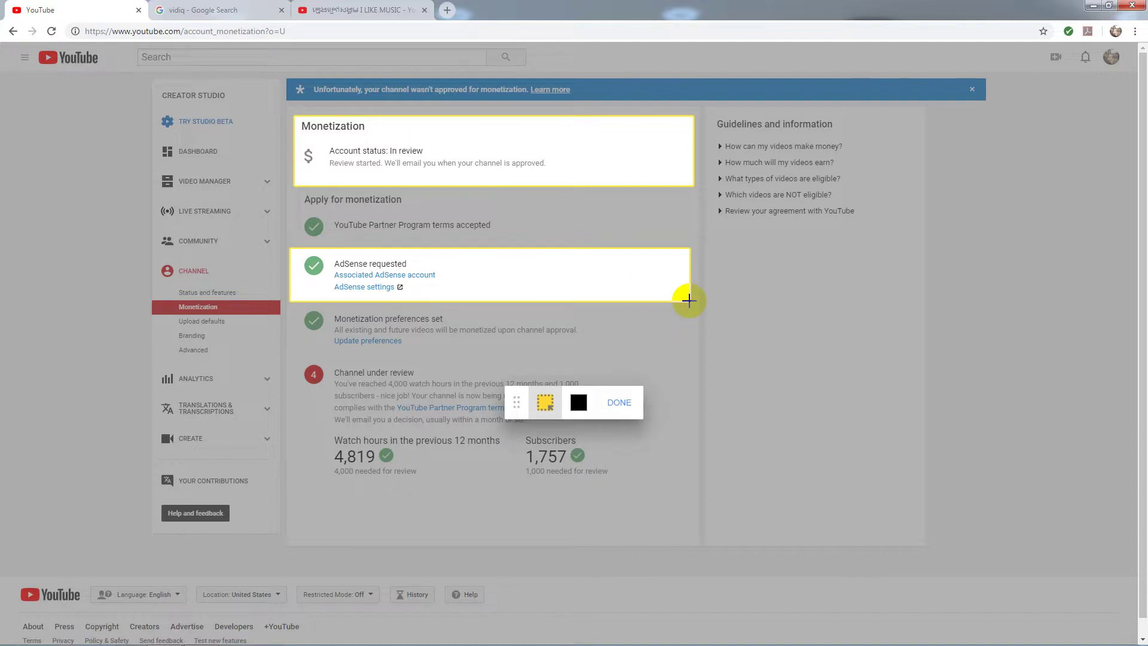
{"action": "left_click", "coordinate": [387, 375]}
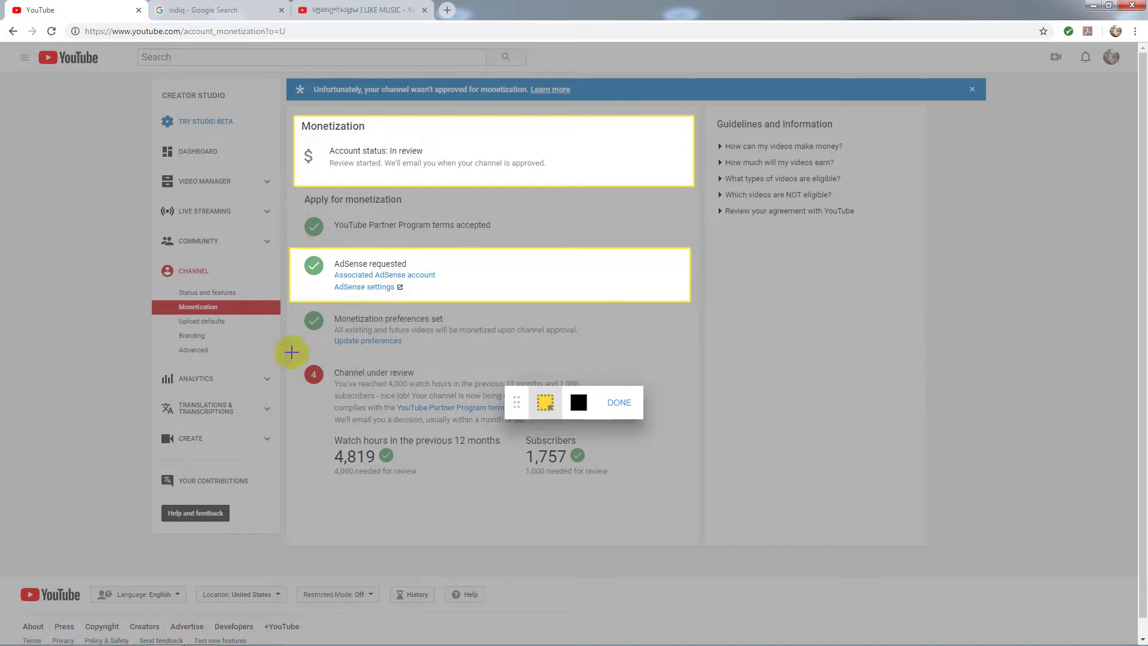
{"action": "left_click_drag", "start_coordinate": [341, 362], "coordinate": [695, 497]}
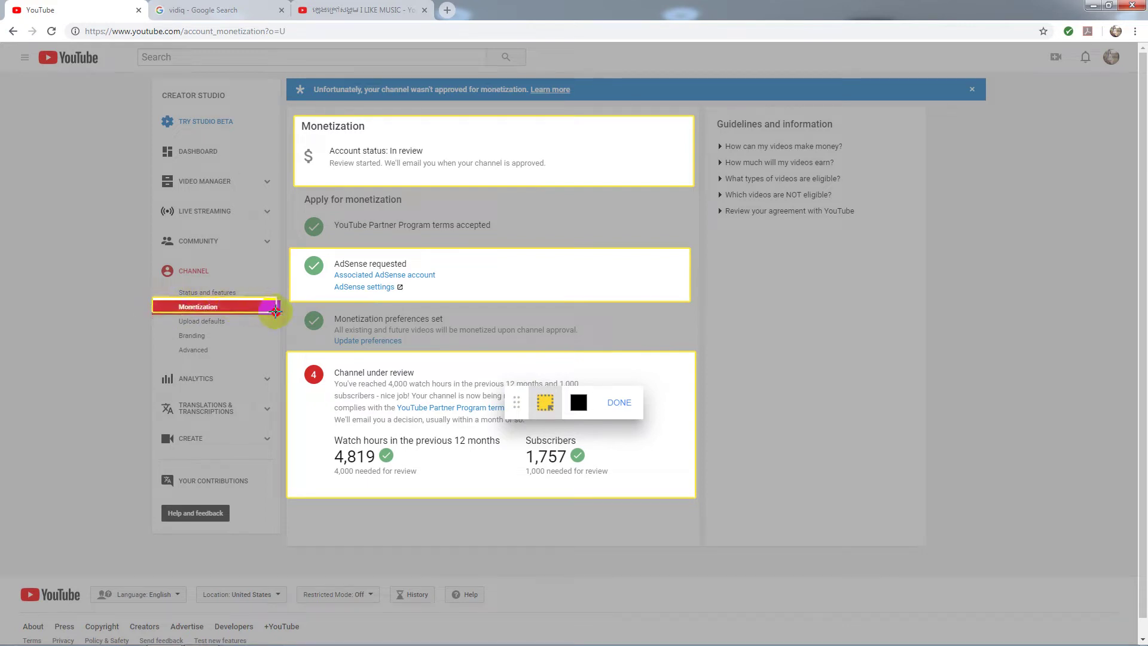
{"action": "left_click_drag", "start_coordinate": [278, 311], "coordinate": [279, 313]}
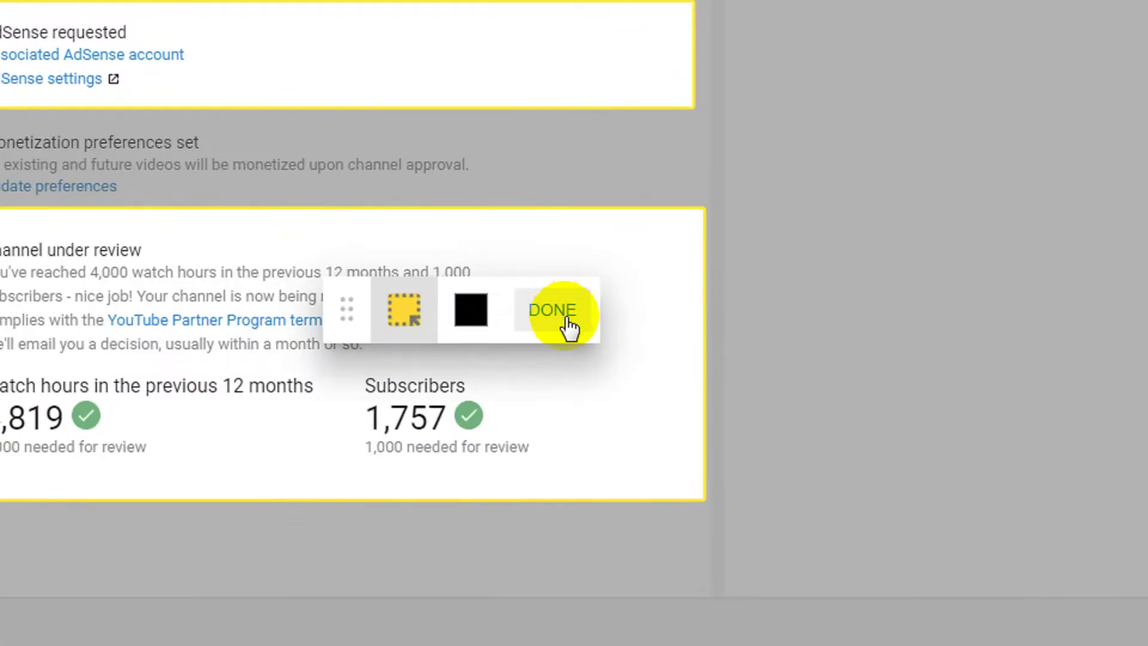
Finish the screenshot markup and send the feedback with the screenshot included
{"action": "left_click", "coordinate": [561, 309]}
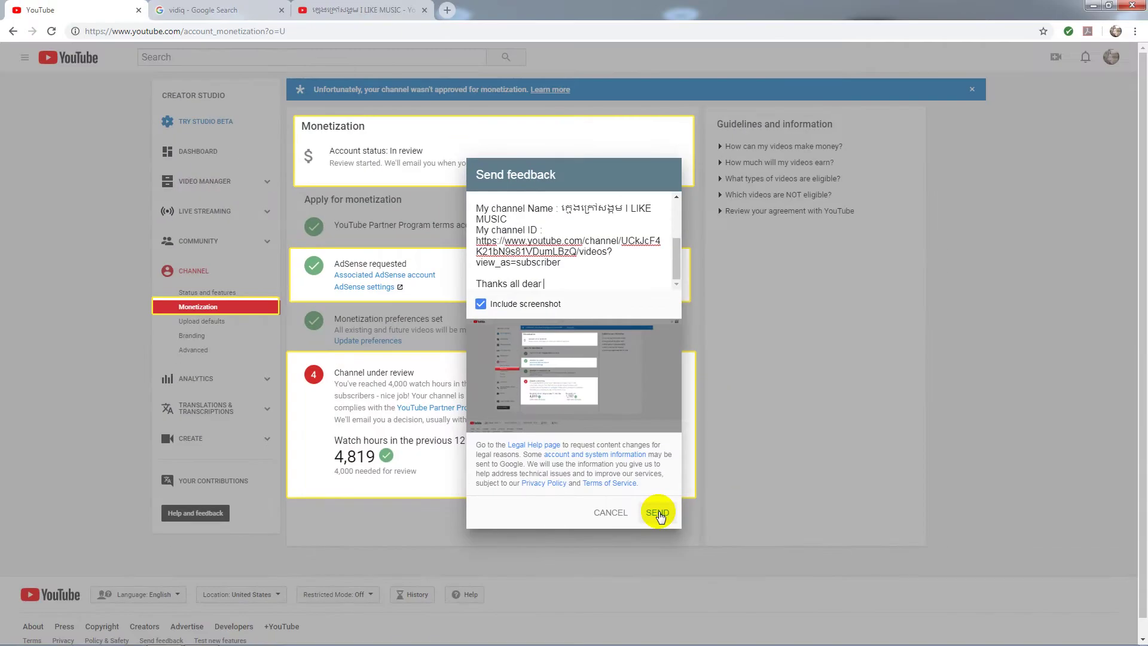
{"action": "left_click", "coordinate": [658, 513]}
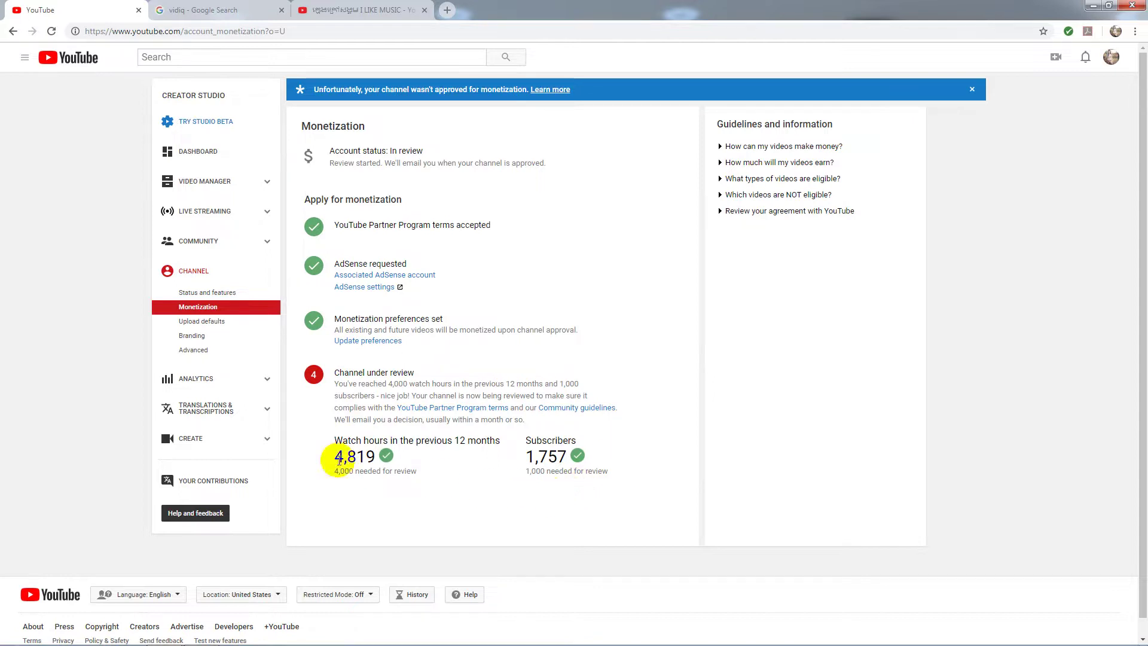
Open the Video Manager and look through the channel's uploaded videos and their view counts
{"action": "left_click", "coordinate": [206, 191]}
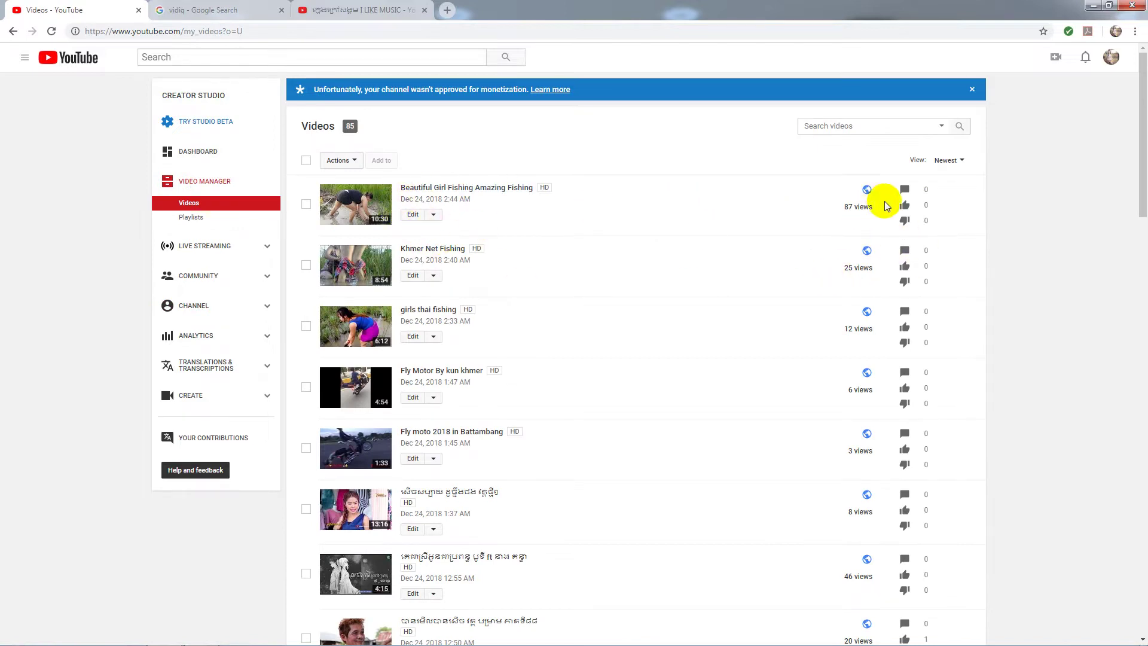
{"action": "scroll", "coordinate": [884, 201], "scroll_direction": "down", "scroll_amount": 10}
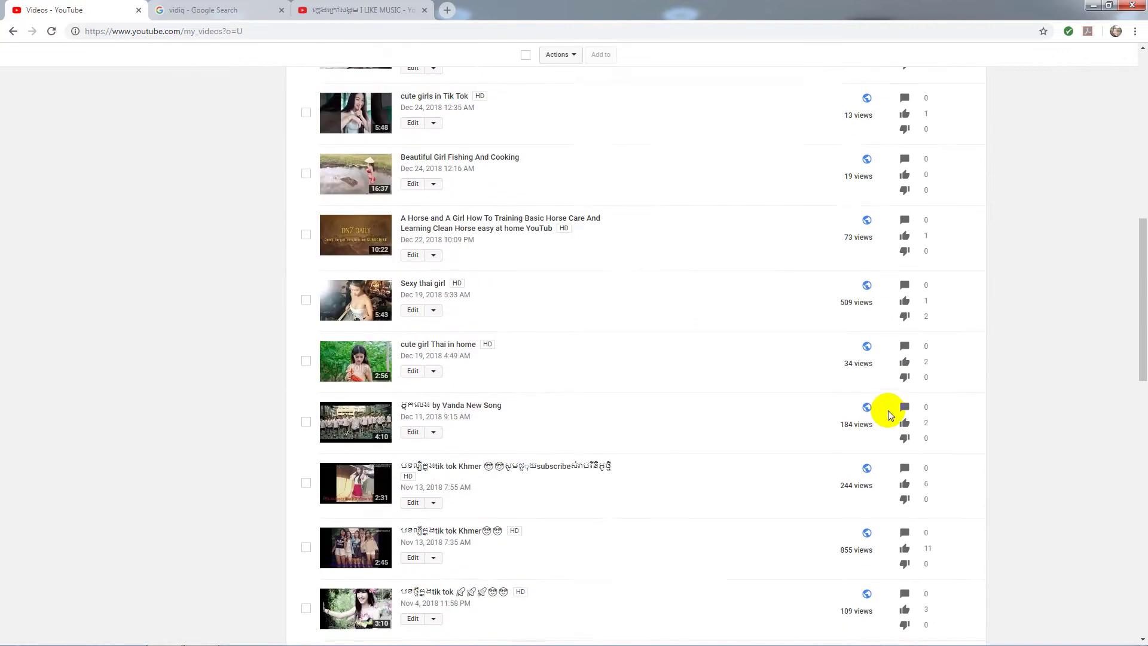
{"action": "scroll", "coordinate": [888, 411], "scroll_direction": "down", "scroll_amount": 10}
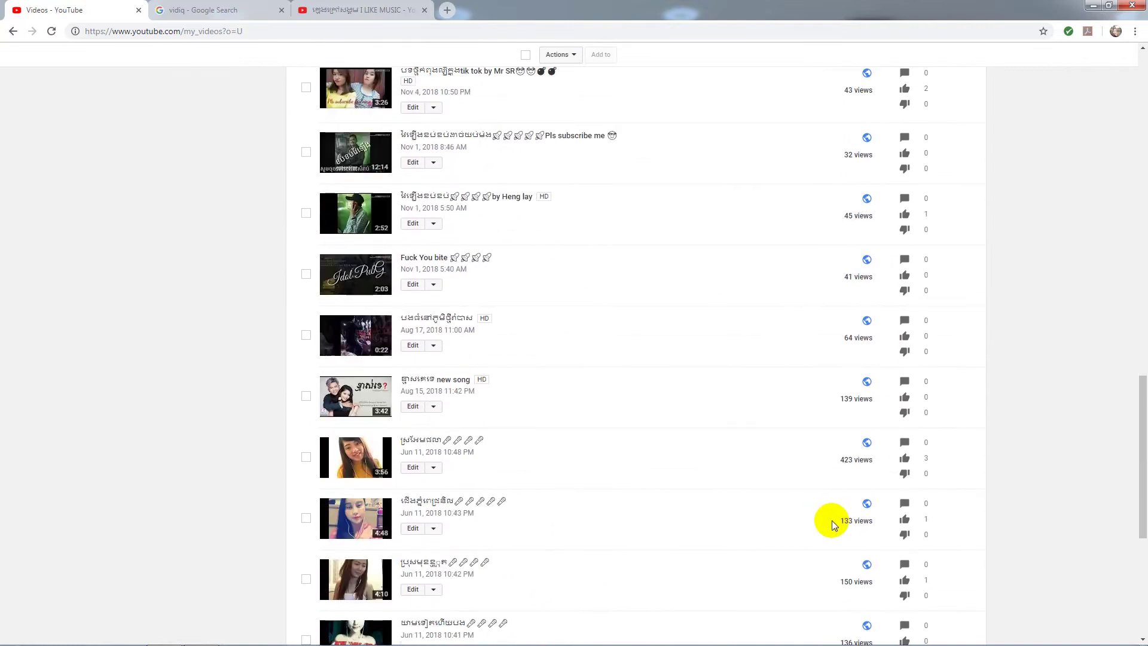
{"action": "scroll", "coordinate": [831, 520], "scroll_direction": "up", "scroll_amount": 20}
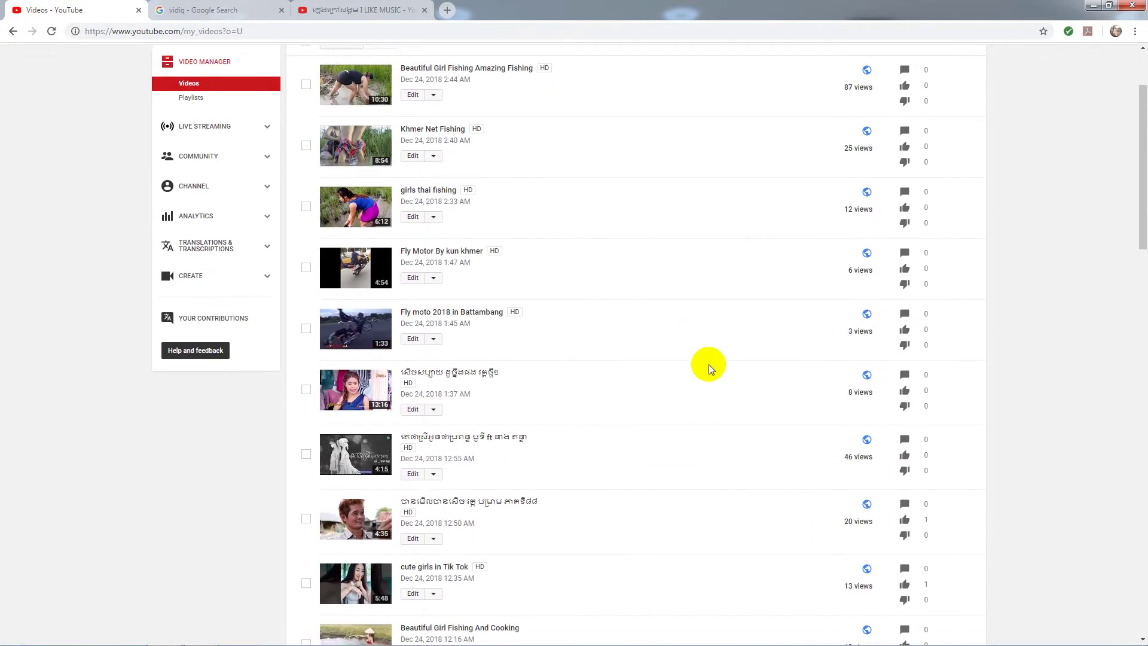
Look through the first page of the channel's uploaded videos, checking titles, dates and view counts down to the oldest entry
{"action": "scroll", "coordinate": [708, 364], "scroll_direction": "up", "scroll_amount": 2}
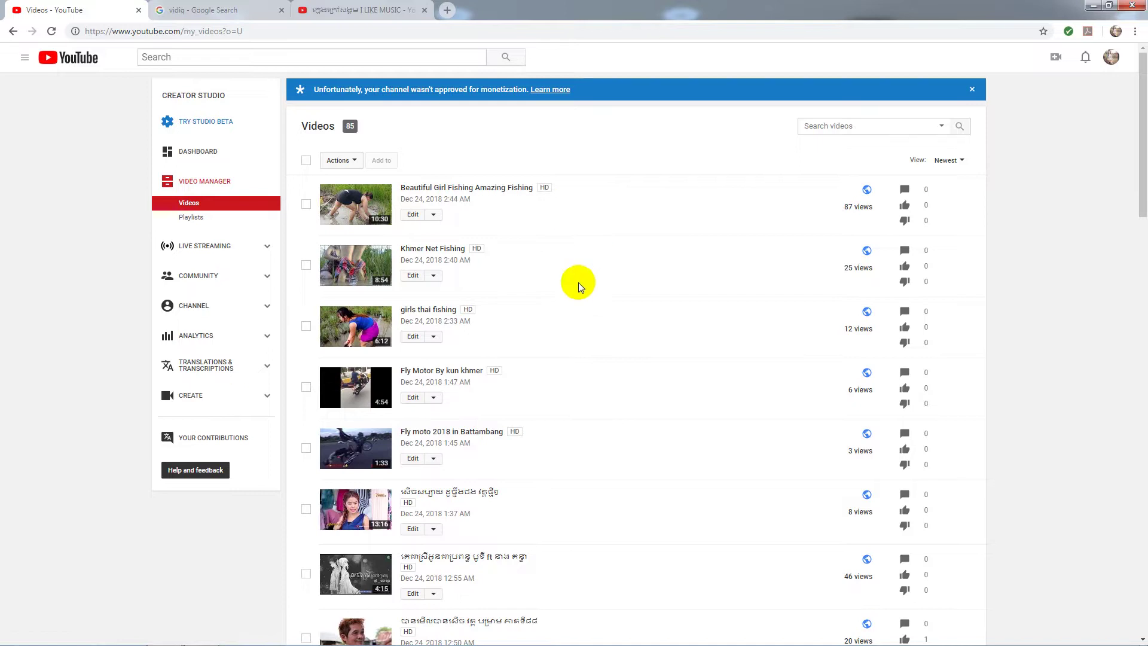
{"action": "scroll", "coordinate": [583, 286], "scroll_direction": "down", "scroll_amount": 8}
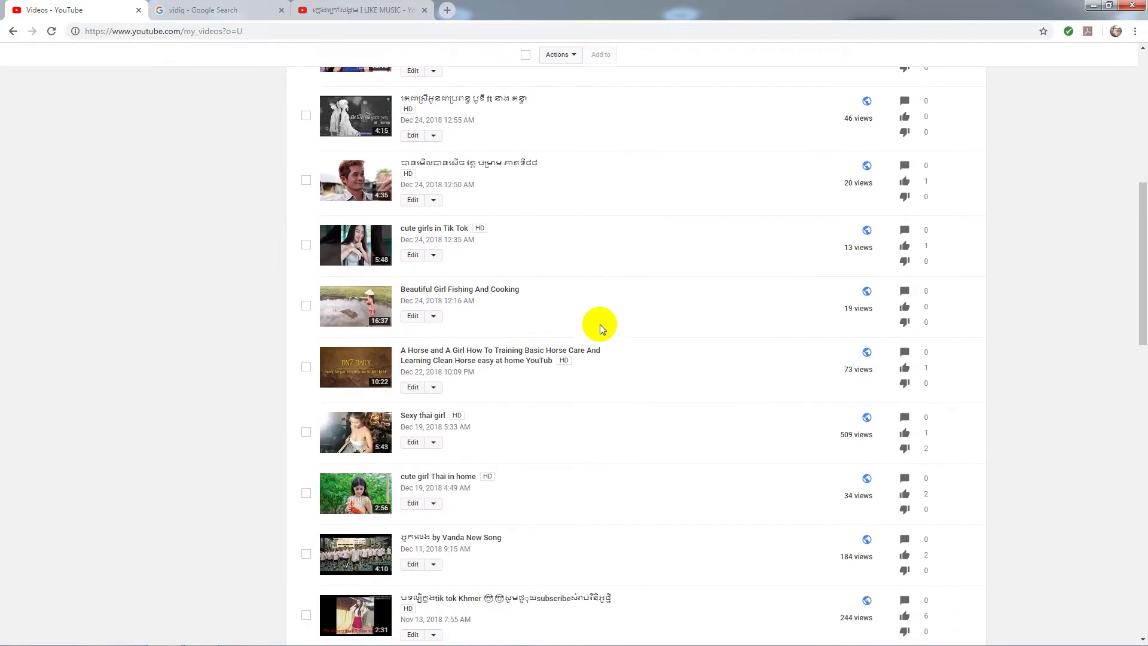
{"action": "scroll", "coordinate": [600, 324], "scroll_direction": "down", "scroll_amount": 3}
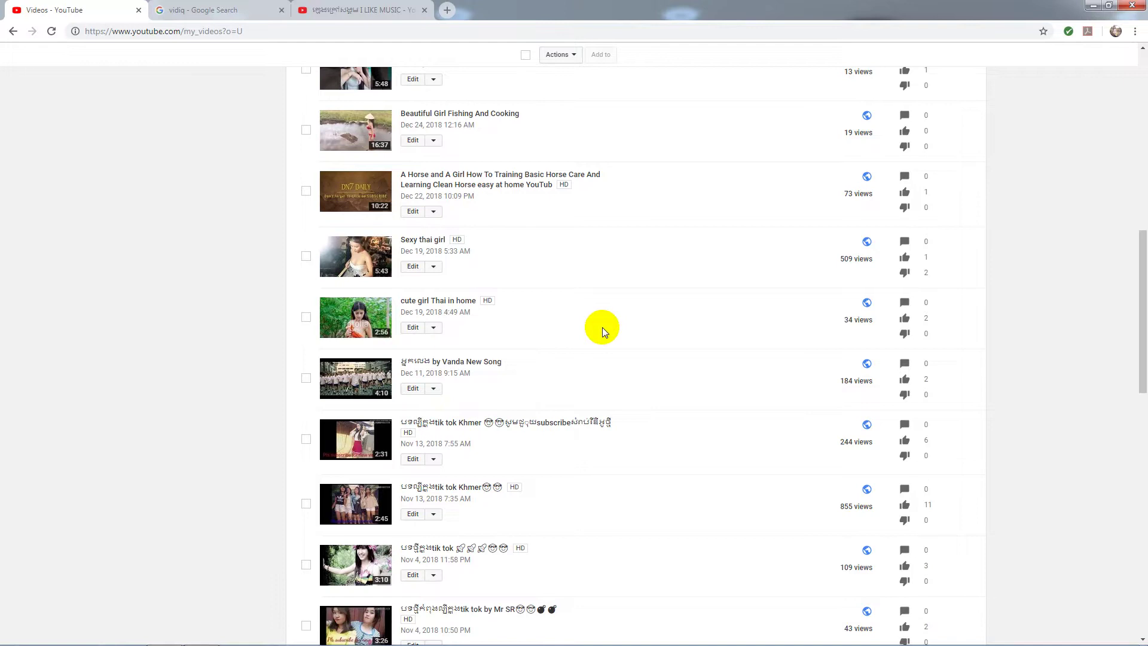
{"action": "scroll", "coordinate": [602, 327], "scroll_direction": "down", "scroll_amount": 5}
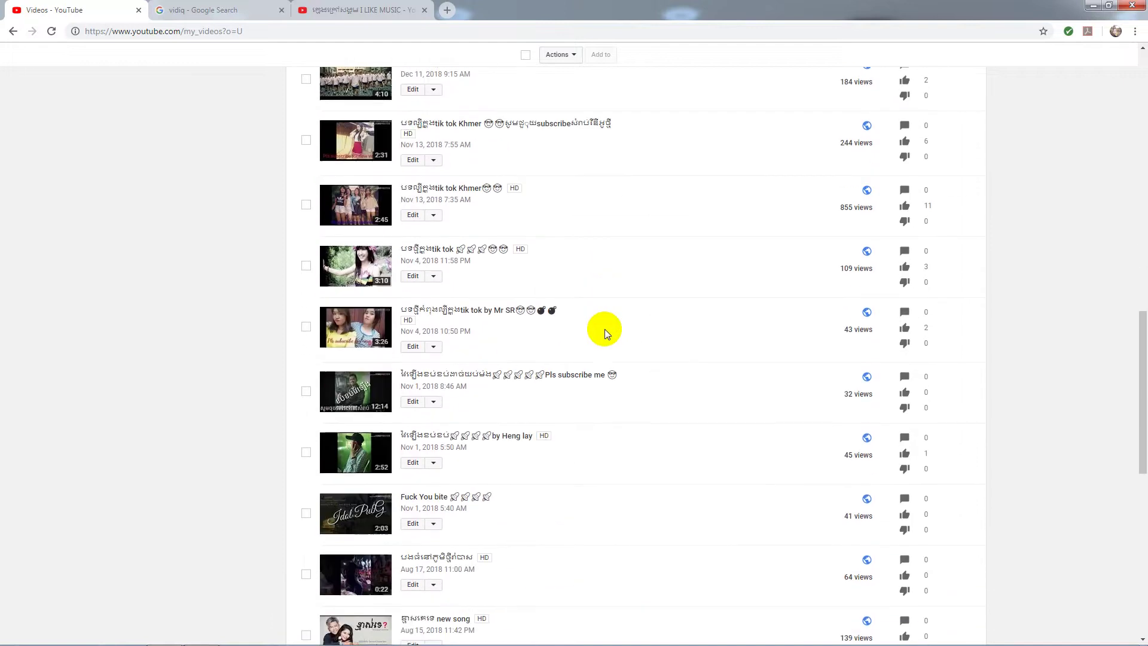
{"action": "scroll", "coordinate": [869, 312], "scroll_direction": "down", "scroll_amount": 7}
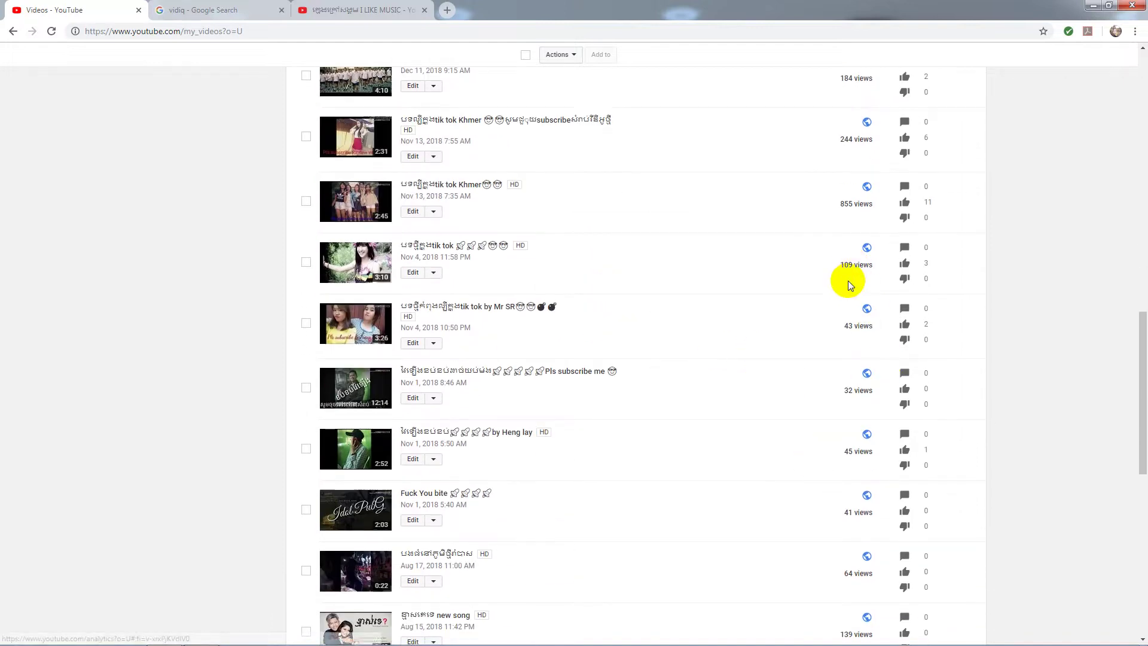
{"action": "scroll", "coordinate": [852, 385], "scroll_direction": "down", "scroll_amount": 3}
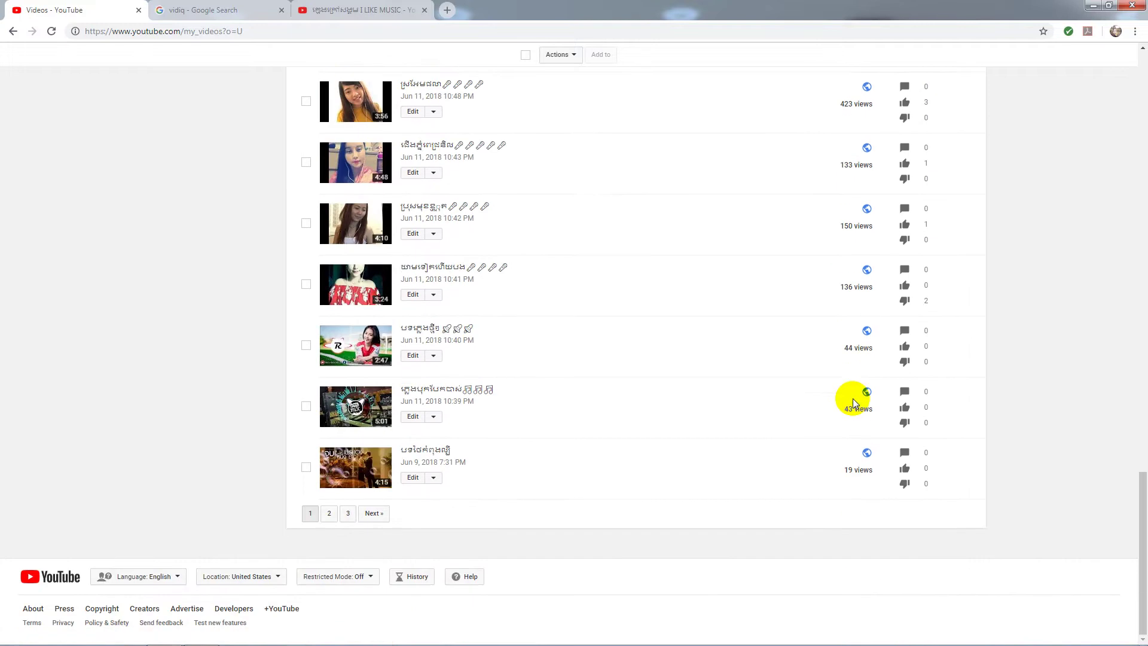
Open page 2 of the uploaded videos list and look over its titles and view counts
{"action": "left_click", "coordinate": [340, 513]}
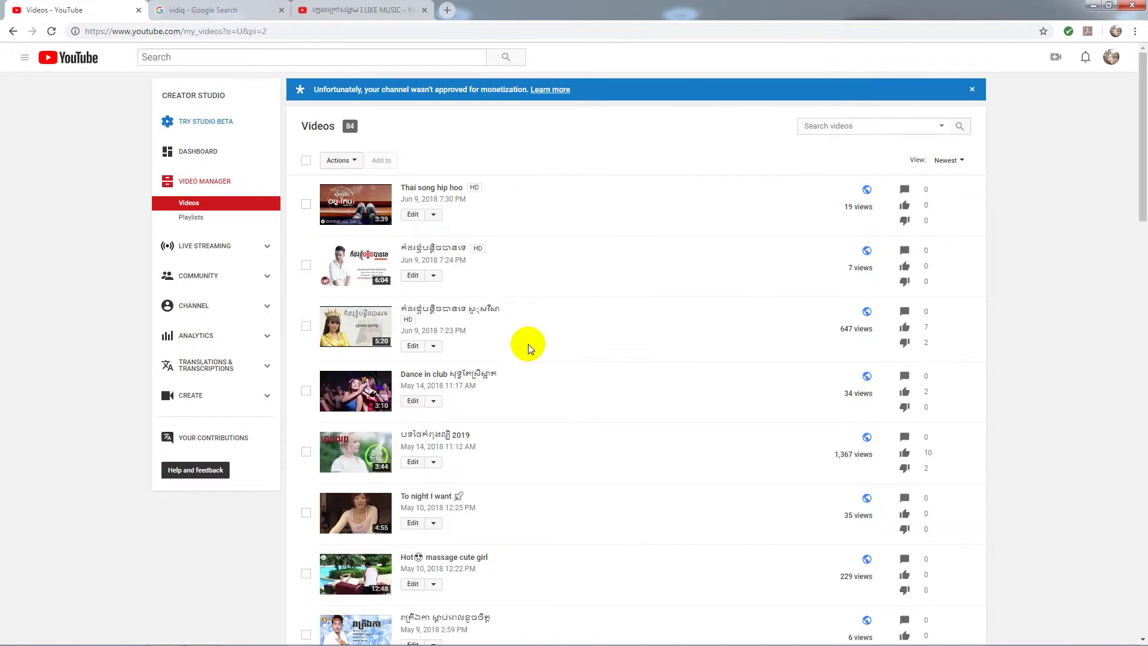
{"action": "scroll", "coordinate": [759, 280], "scroll_direction": "down", "scroll_amount": 8}
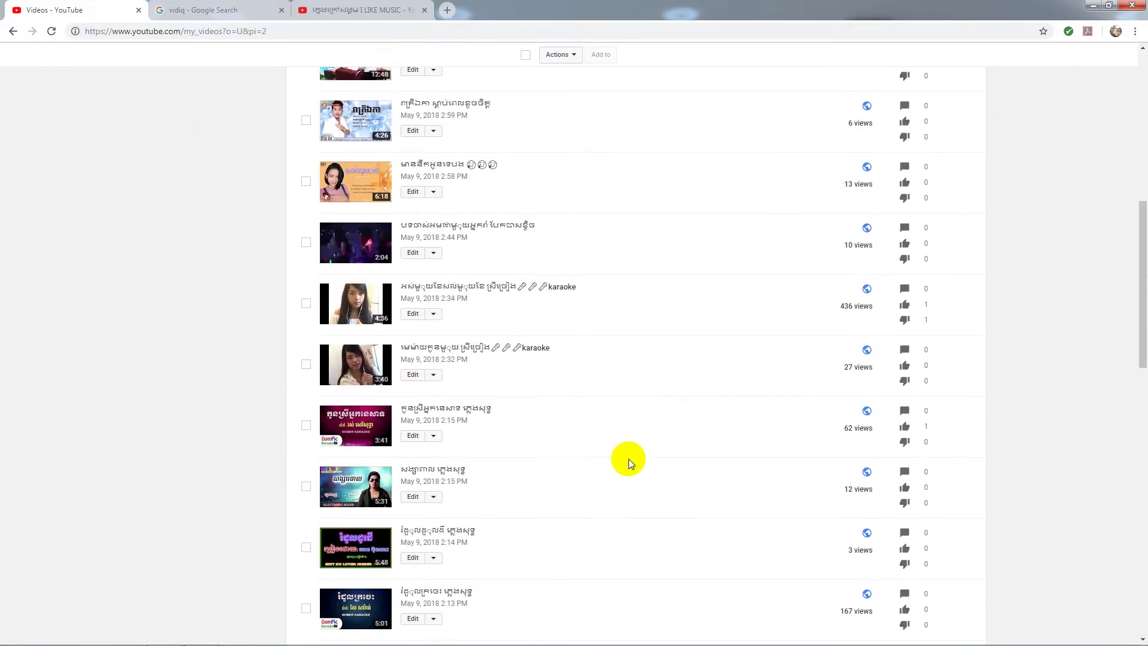
{"action": "scroll", "coordinate": [547, 459], "scroll_direction": "up", "scroll_amount": 5}
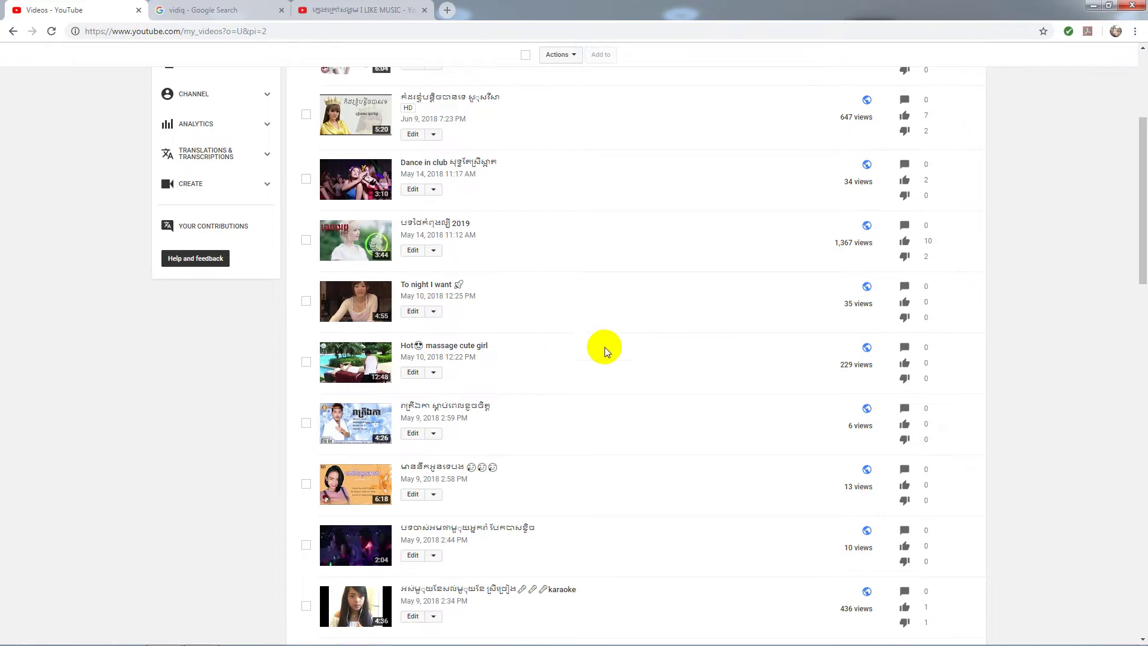
{"action": "scroll", "coordinate": [610, 347], "scroll_direction": "up", "scroll_amount": 4}
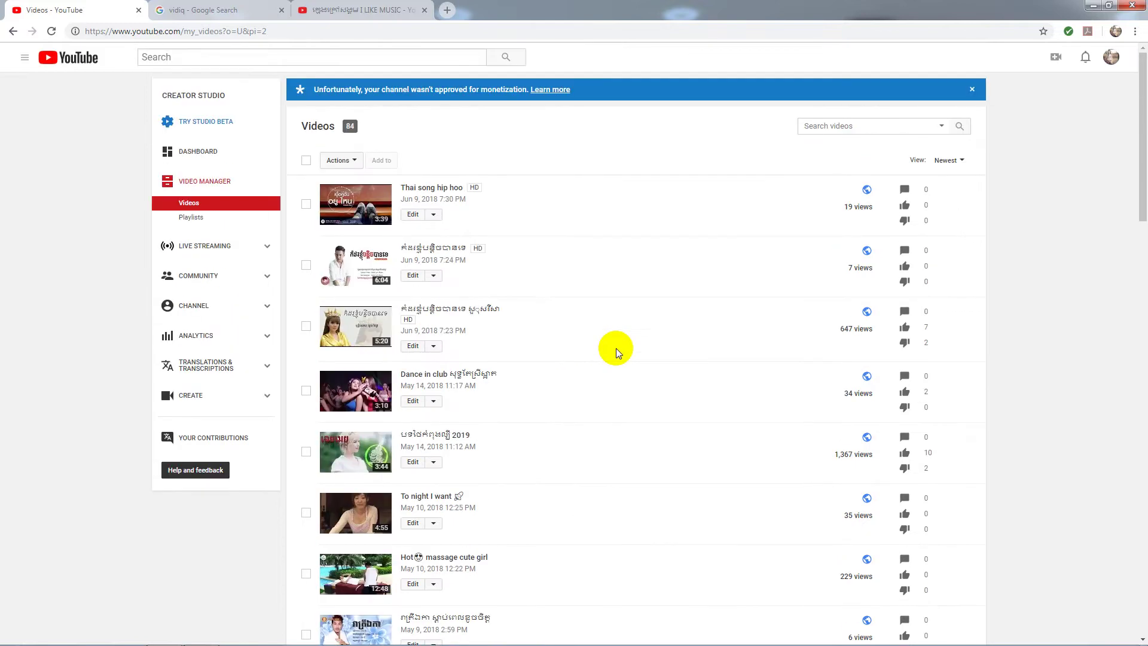
View the channel's own home page with its subscriber and view totals, and return to the Video Manager
{"action": "left_click", "coordinate": [26, 59]}
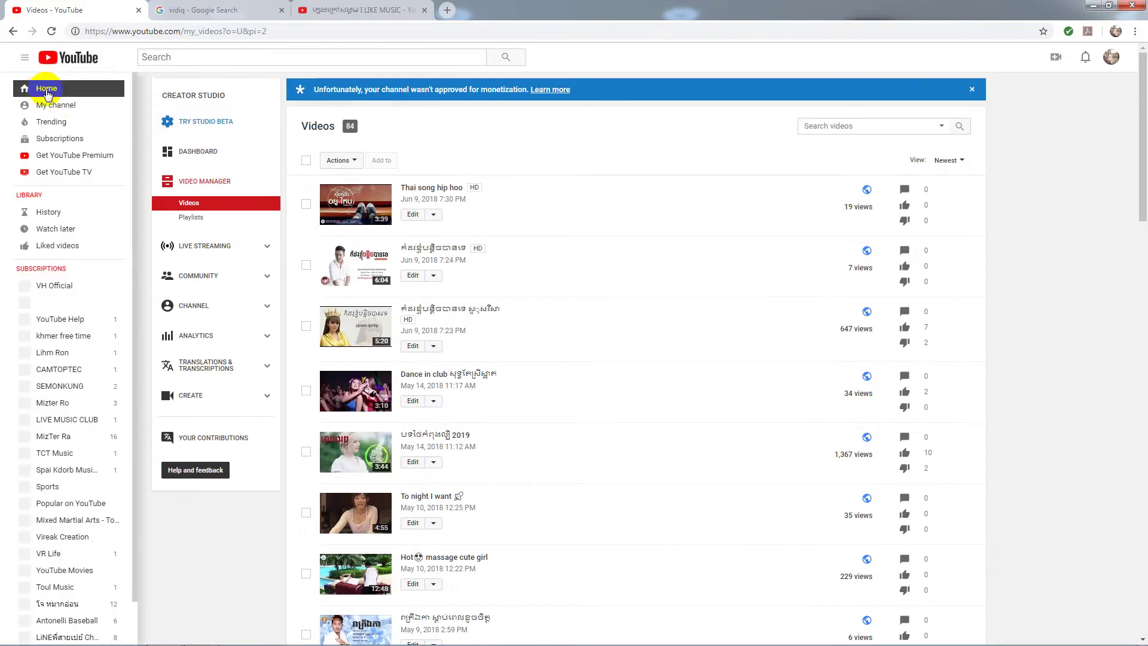
{"action": "left_click", "coordinate": [57, 106]}
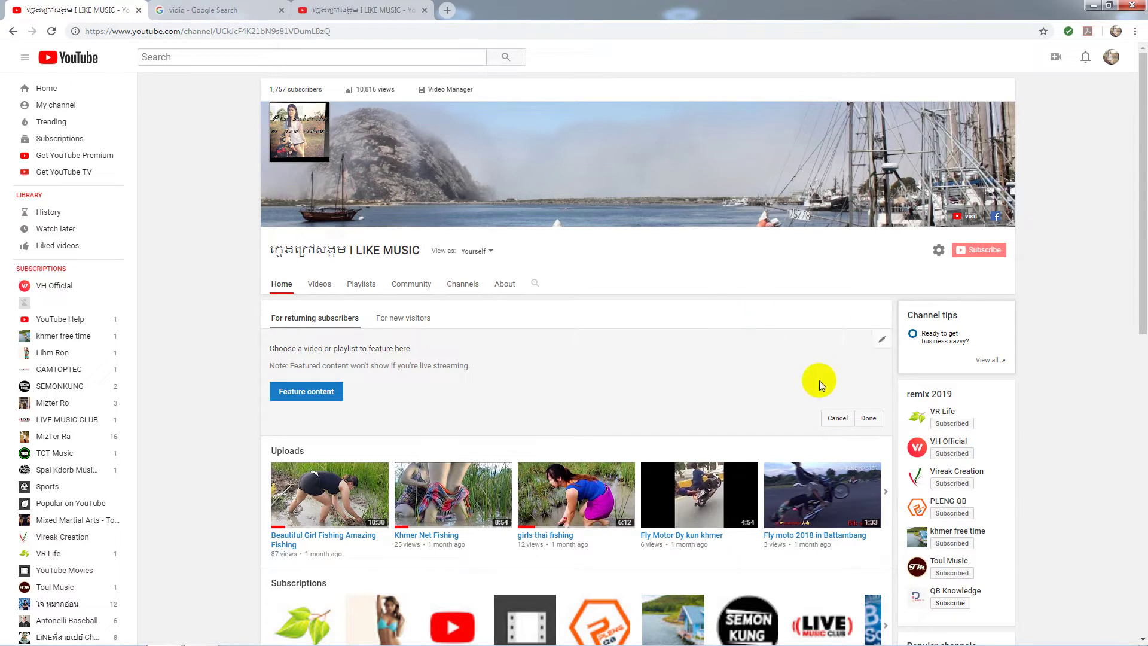
{"action": "left_click", "coordinate": [454, 90]}
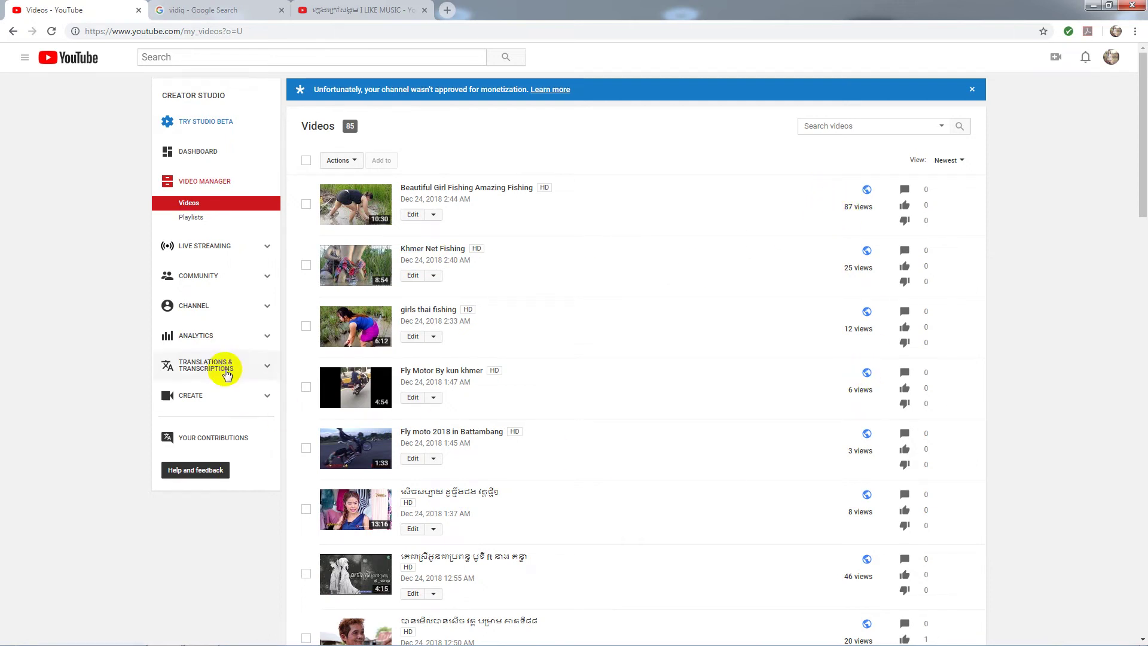
Open the channel's Status and features page and examine the Monetization block and the other feature blocks
{"action": "left_click", "coordinate": [215, 314]}
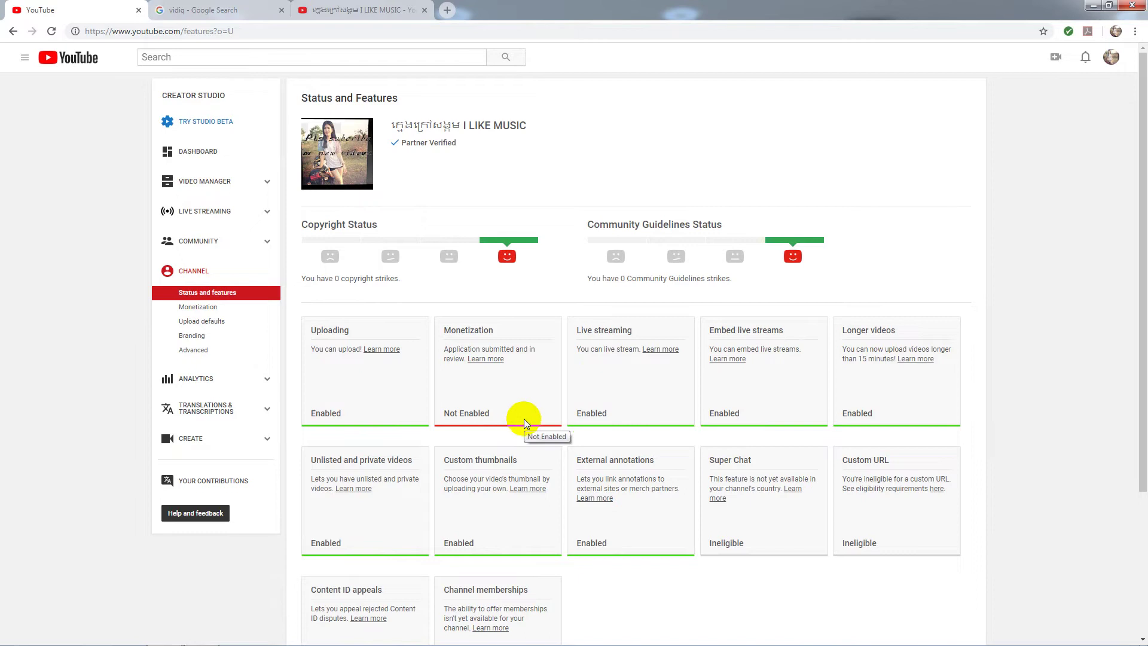
{"action": "scroll", "coordinate": [522, 391], "scroll_direction": "down", "scroll_amount": 1}
{"action": "scroll", "coordinate": [522, 391], "scroll_direction": "down", "scroll_amount": 3}
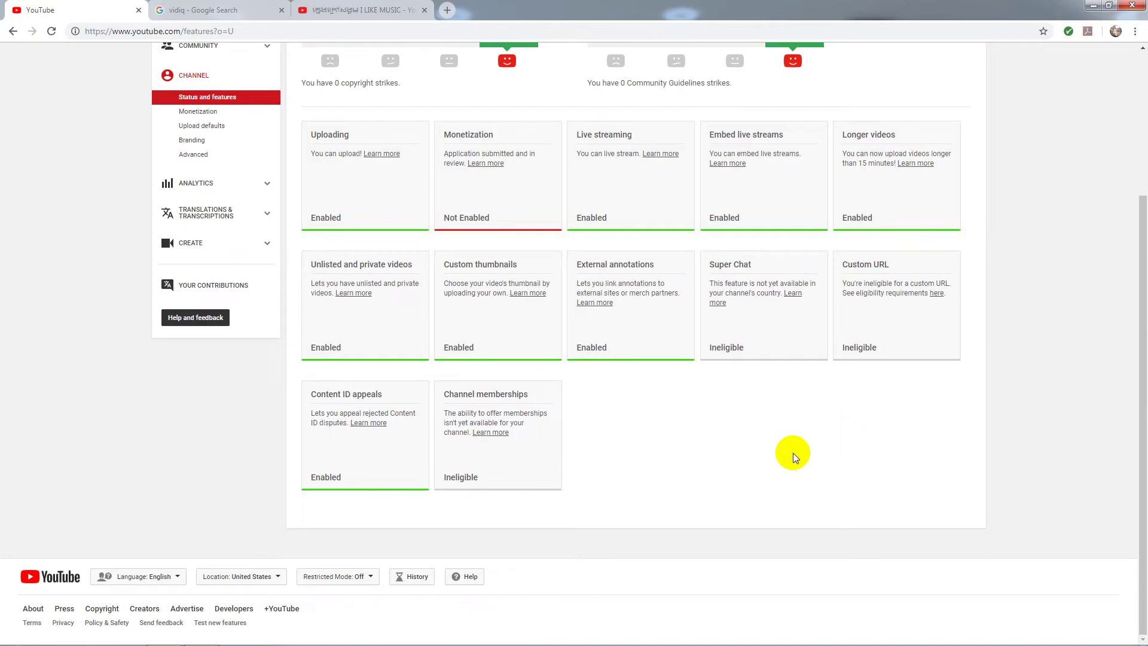
Switch to the untitled Notepad message and review its full text, the channel name and the channel ID link by selecting them
{"action": "mouse_move", "coordinate": [311, 639]}
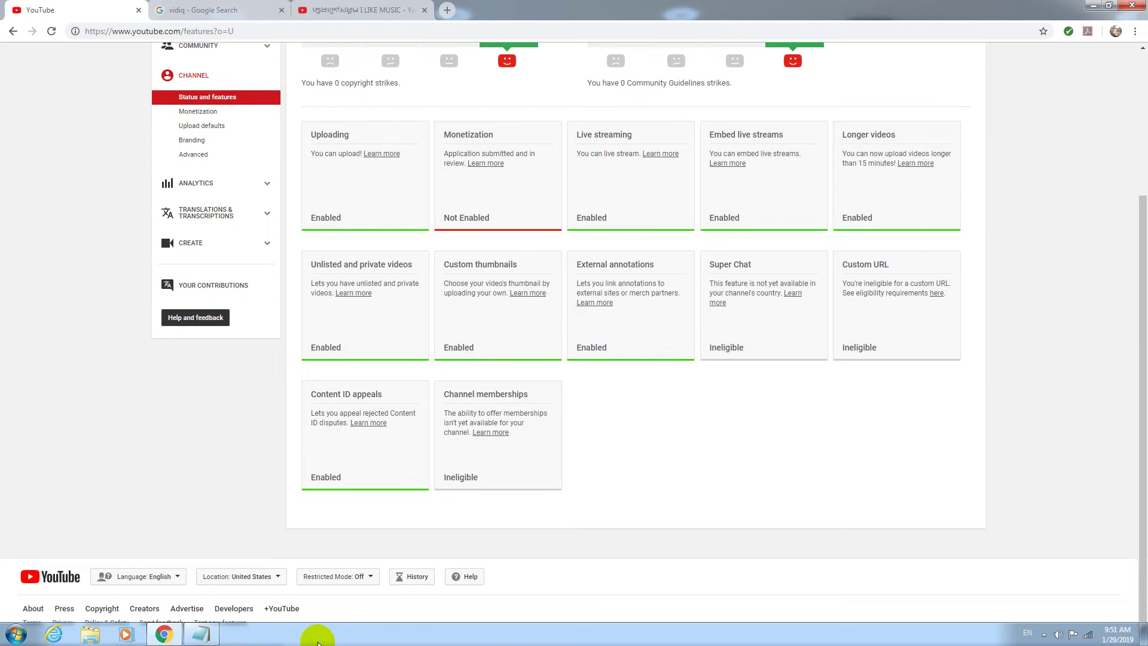
{"action": "left_click", "coordinate": [197, 631]}
{"action": "left_click", "coordinate": [424, 470]}
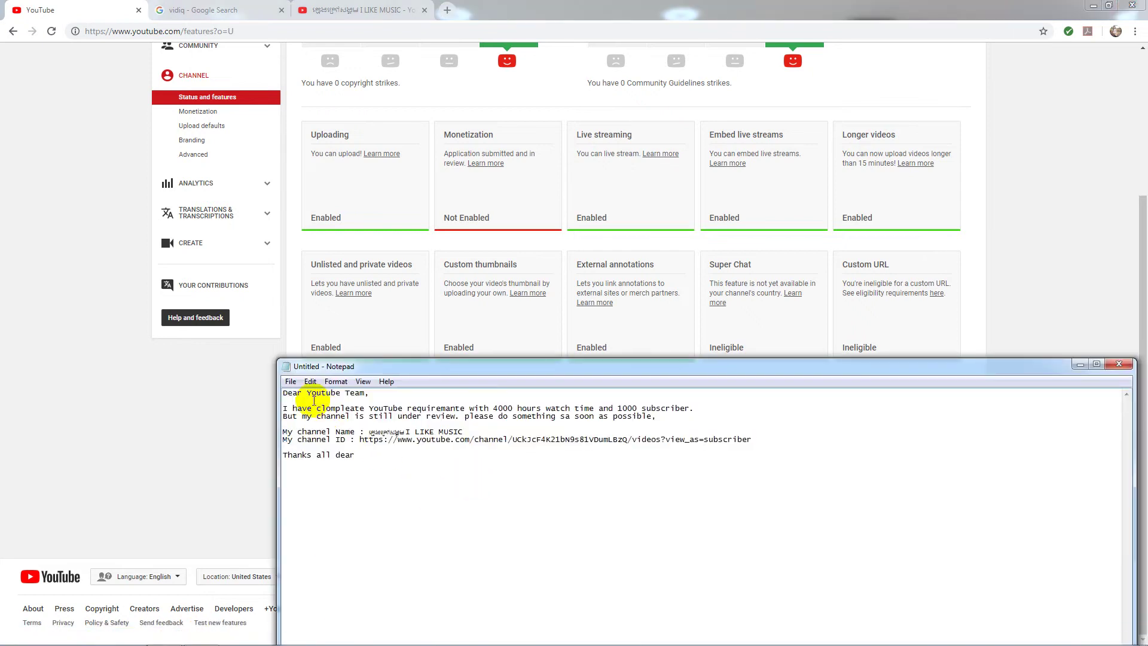
{"action": "left_click_drag", "start_coordinate": [285, 393], "coordinate": [425, 454]}
{"action": "left_click", "coordinate": [543, 498]}
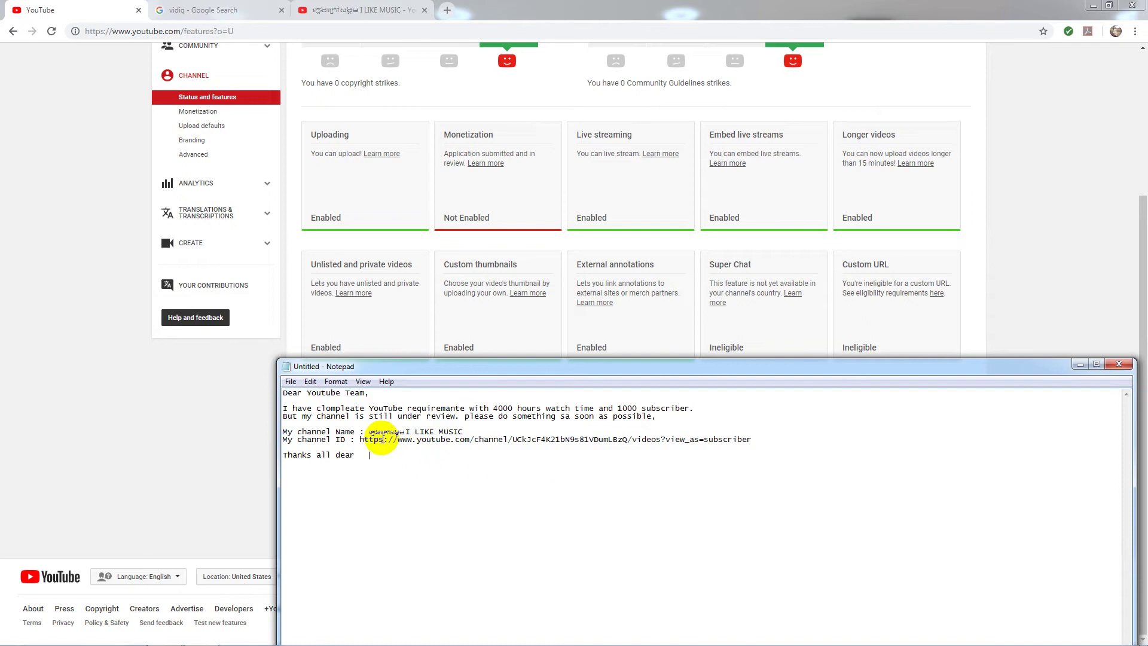
{"action": "left_click_drag", "start_coordinate": [369, 431], "coordinate": [449, 447]}
{"action": "left_click", "coordinate": [424, 432]}
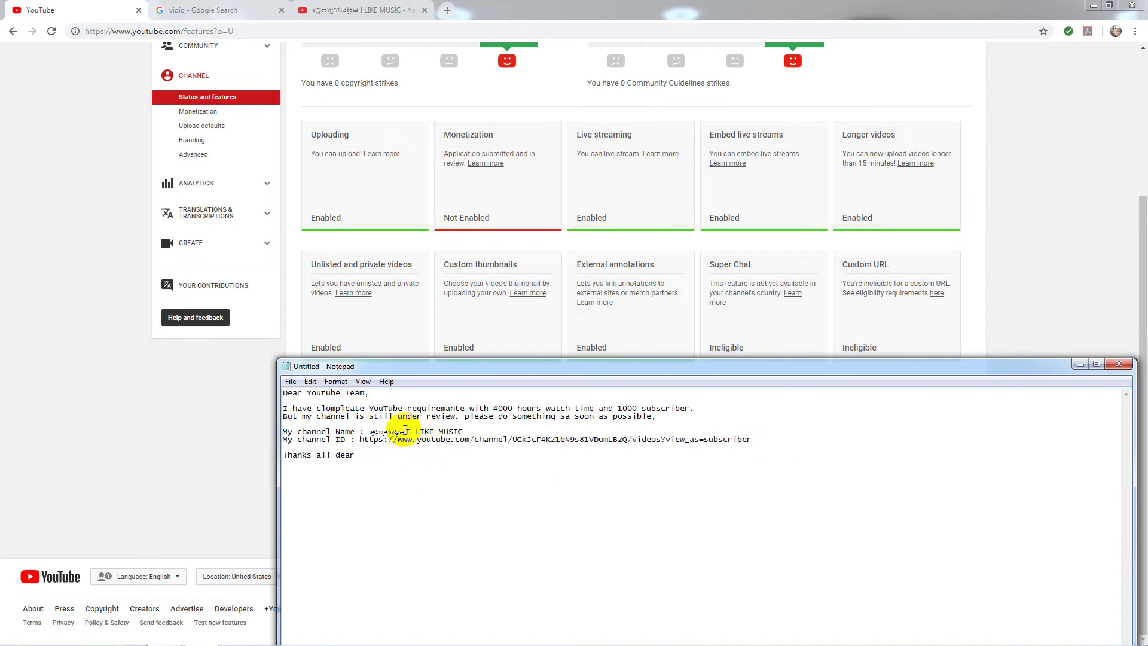
{"action": "left_click_drag", "start_coordinate": [362, 441], "coordinate": [628, 464]}
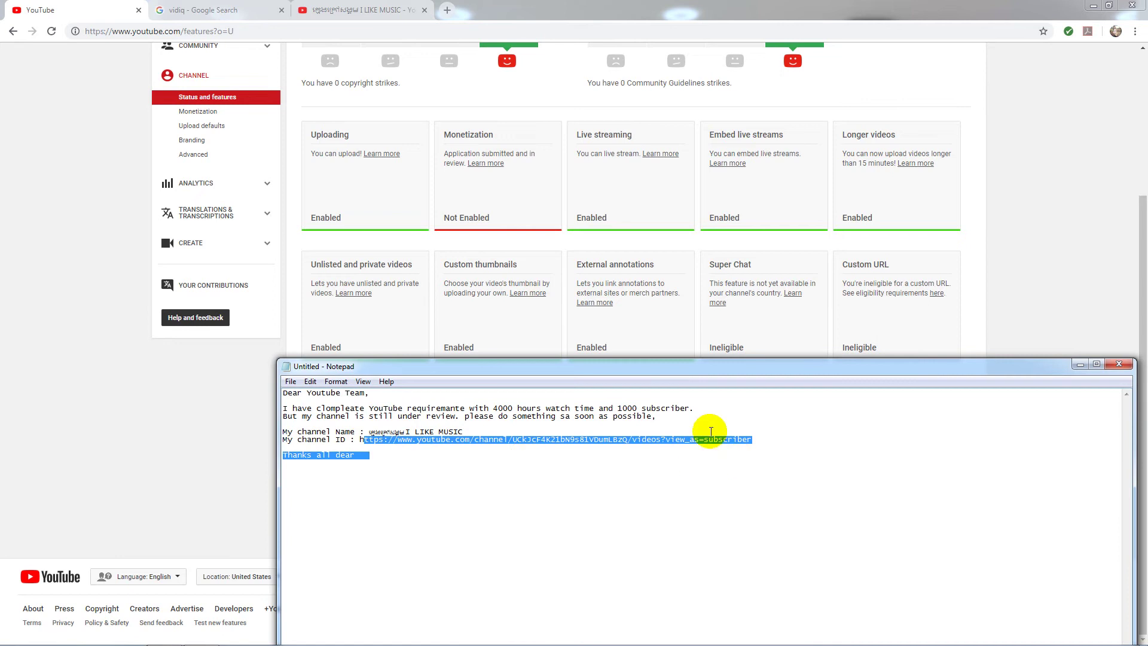
{"action": "left_click", "coordinate": [726, 464]}
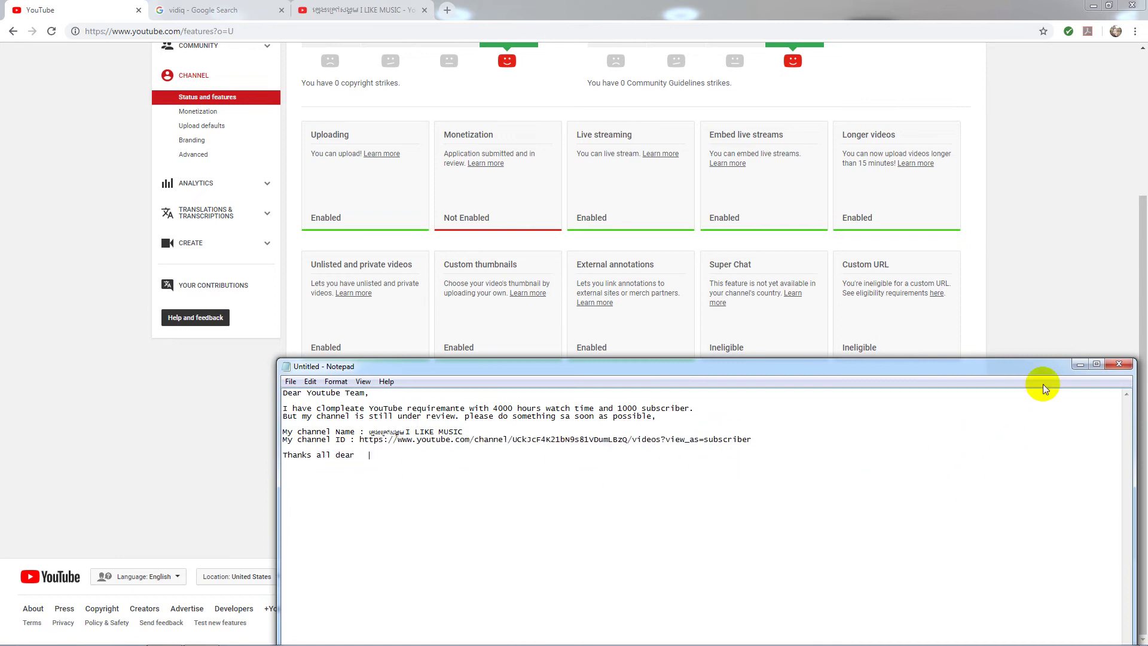
Cancel closing the unsaved Notepad message and minimize its window to return to the browser
{"action": "left_click", "coordinate": [1110, 365]}
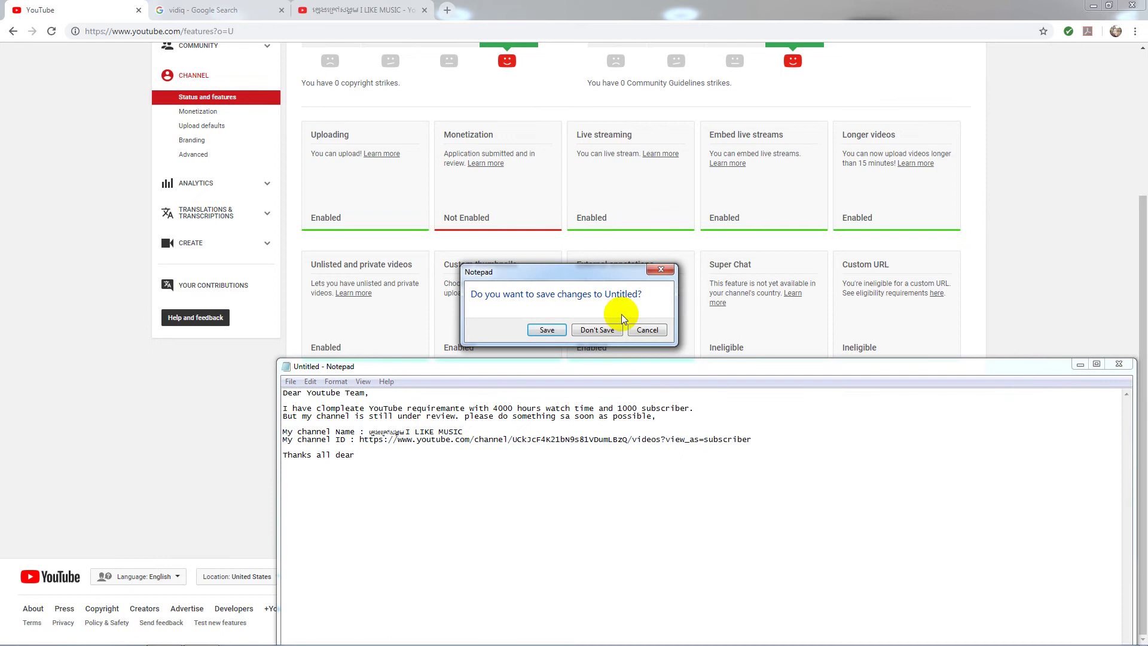
{"action": "left_click", "coordinate": [635, 333]}
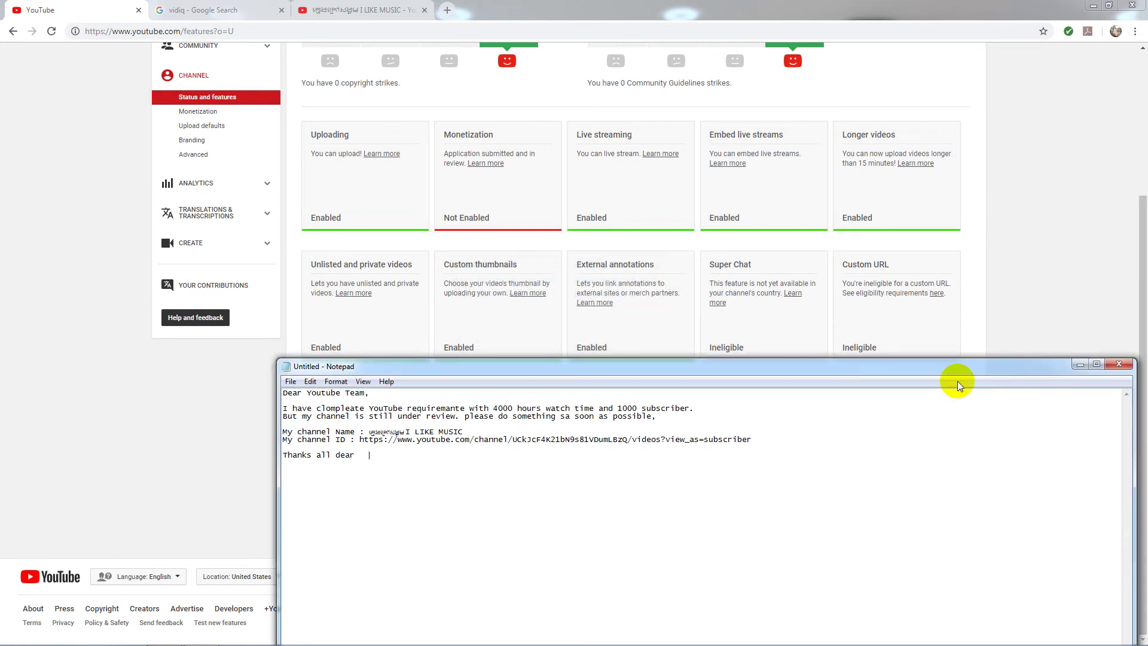
{"action": "left_click", "coordinate": [1080, 365]}
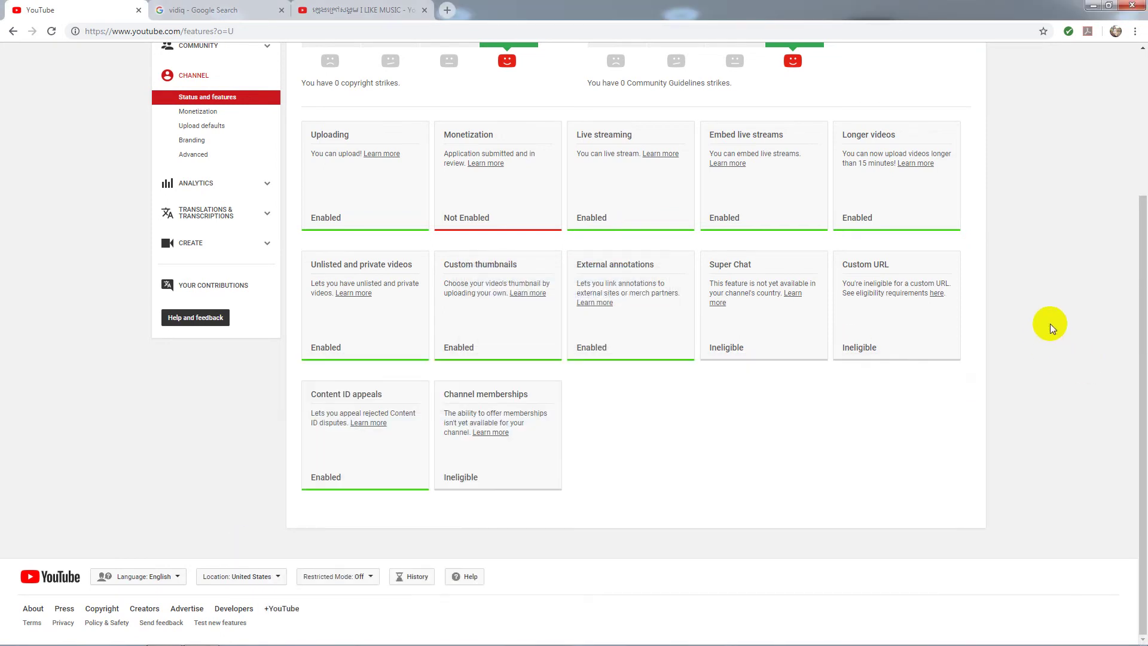
Review the copyright status, Community Guidelines status and feature blocks on the Status and features page once more
{"action": "scroll", "coordinate": [1051, 325], "scroll_direction": "up", "scroll_amount": 3}
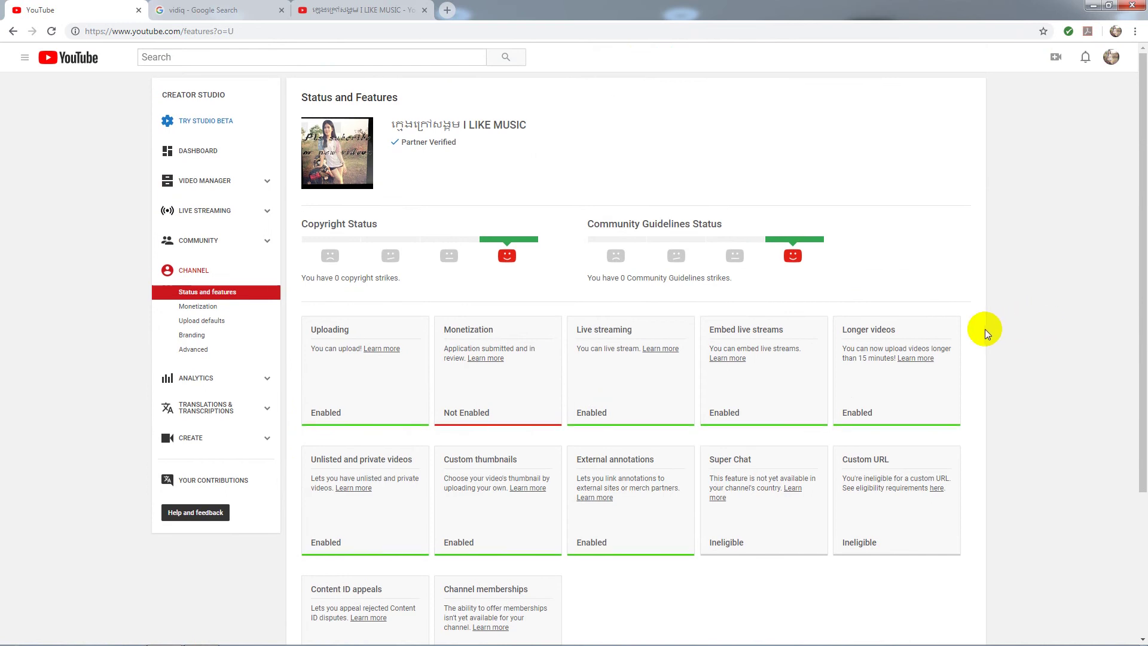
{"action": "scroll", "coordinate": [986, 333], "scroll_direction": "down", "scroll_amount": 2}
{"action": "scroll", "coordinate": [986, 332], "scroll_direction": "down", "scroll_amount": 1}
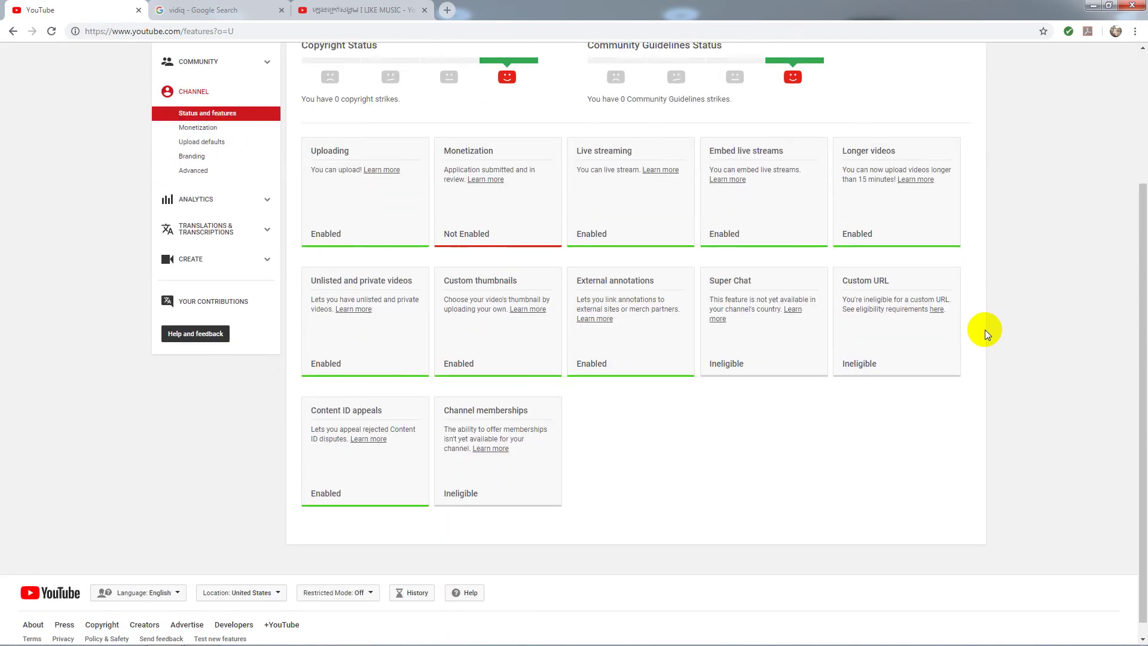